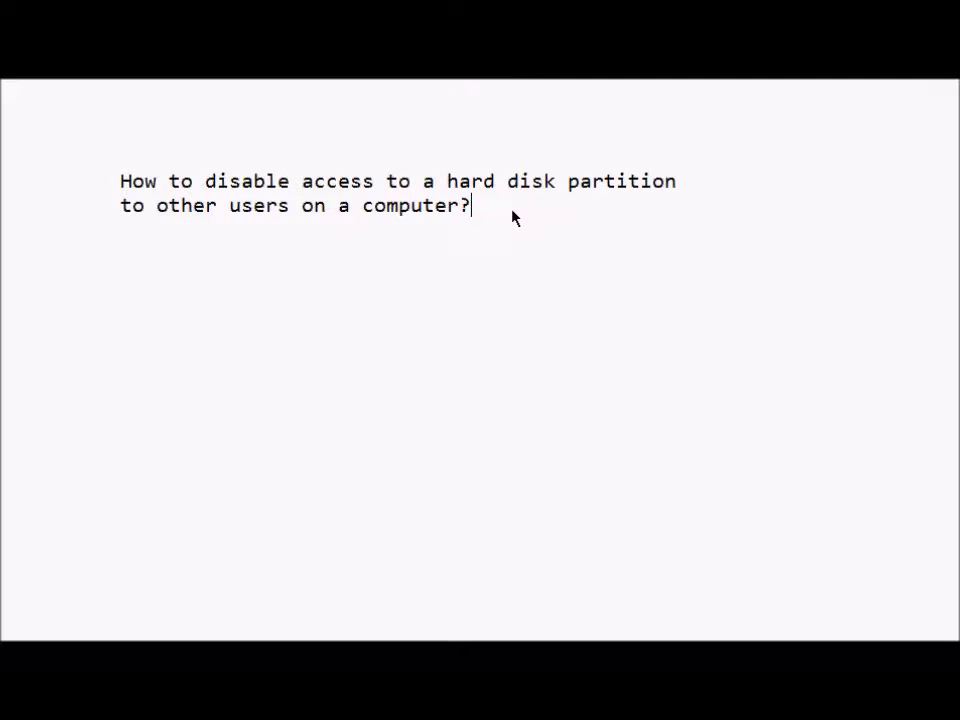
Step: Add the line "C: D: E:" below the question in the note and highlight the E: entry
key(Return)
key(Tab)
key(BackSpace)
key(BackSpace)
key(Tab)
text(C:)
key(Return)
key(BackSpace)
text(D: E:)
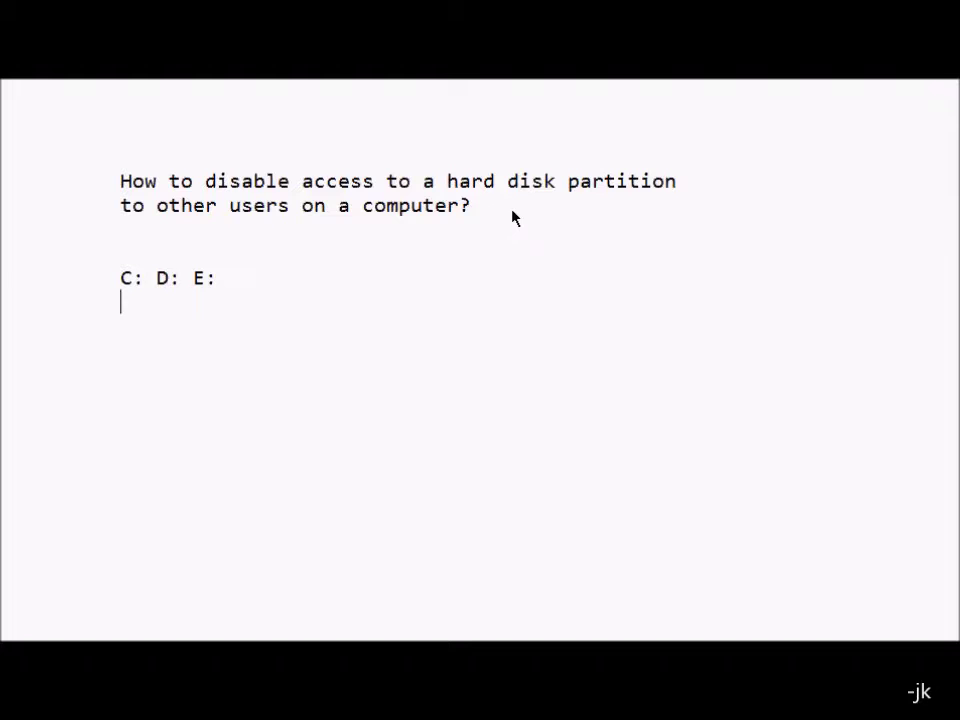
key(BackSpace)
key(shift+Left)
key(shift+Left)
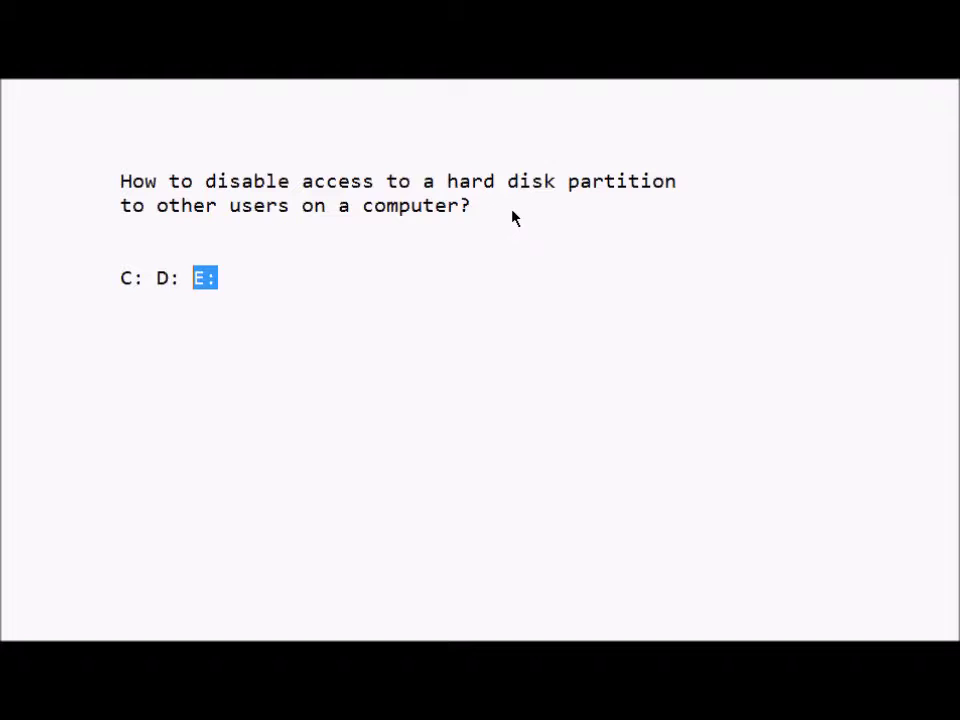
key(Right)
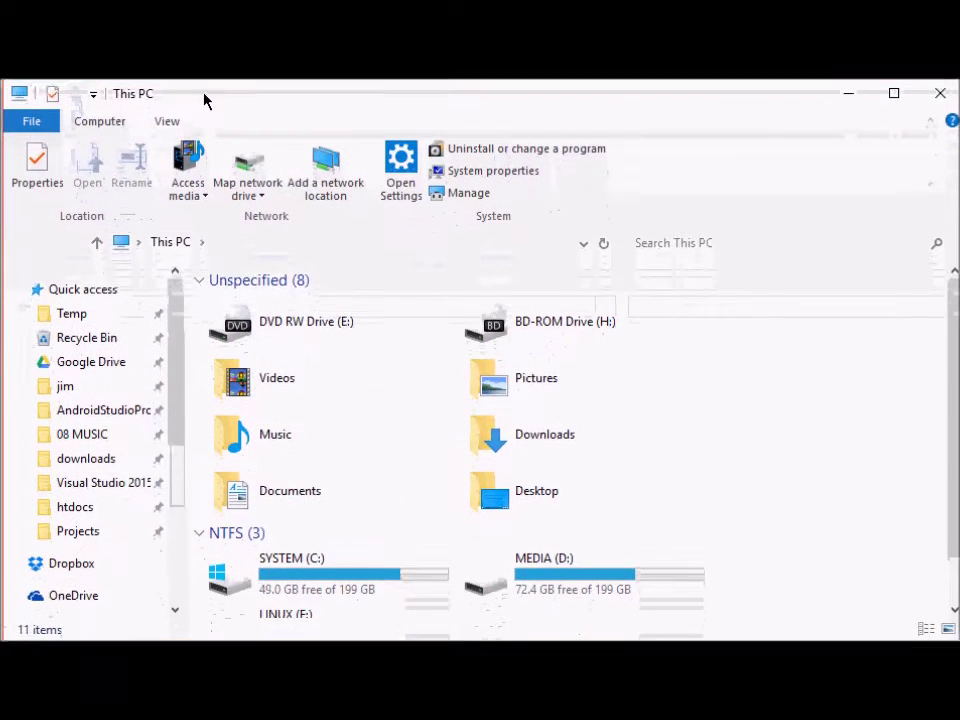
Step: Switch to This PC in File Explorer and select the LINUX (F:) drive
scroll(545, 468, down, 1)
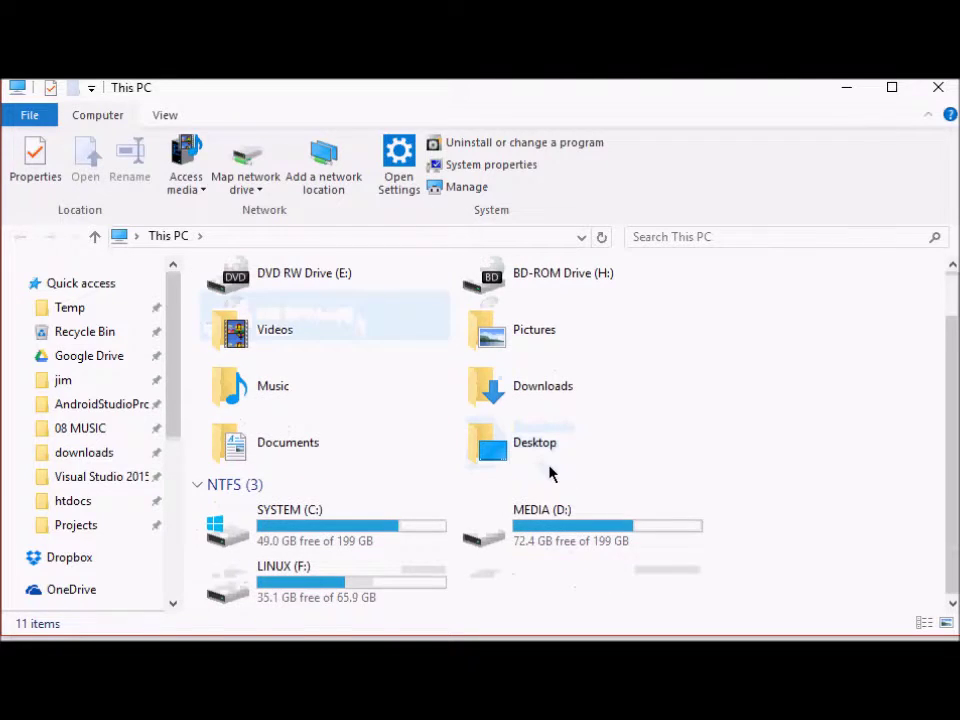
click(333, 585)
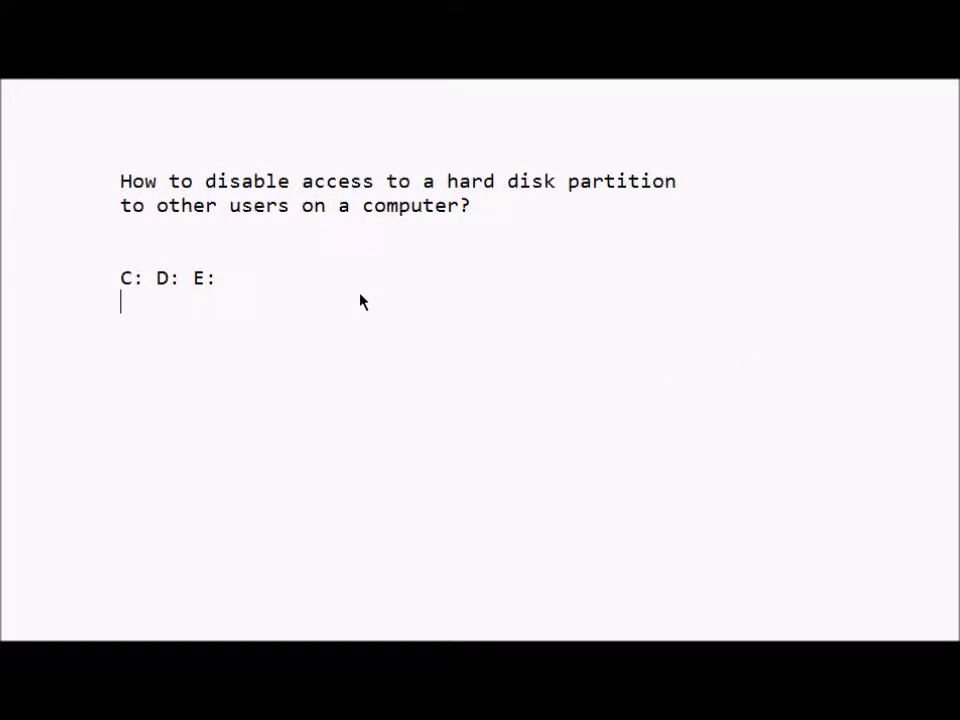
Step: Back in the note, add the lines "Administrator" and "Standard User" below the drive letters, separated from them by a blank line
text(Admin)
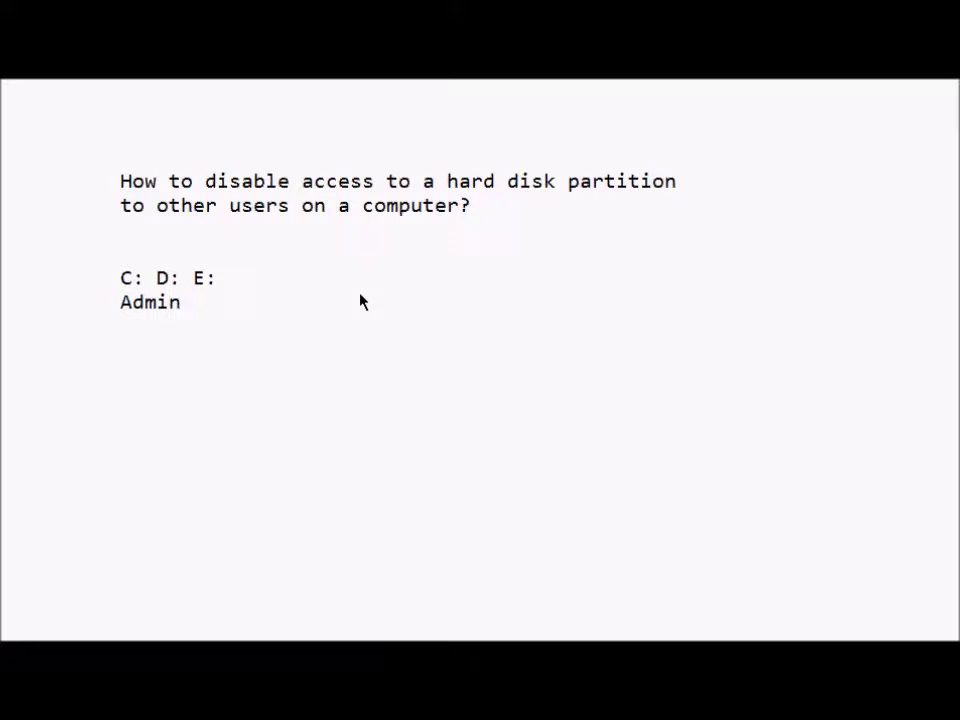
text(istrator)
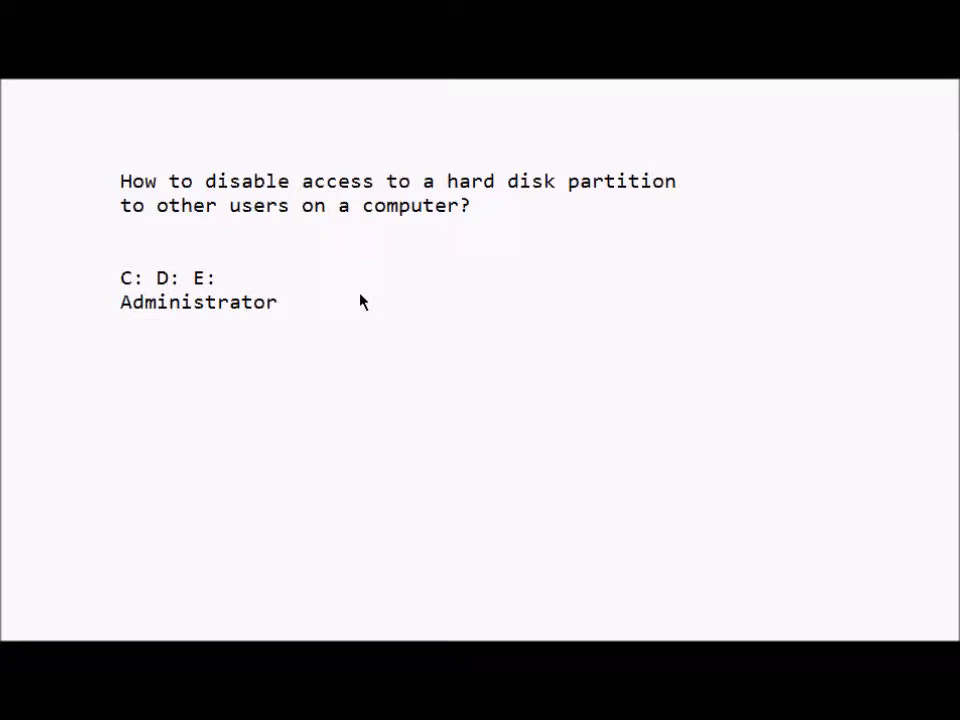
key(Return)
text(Standra)
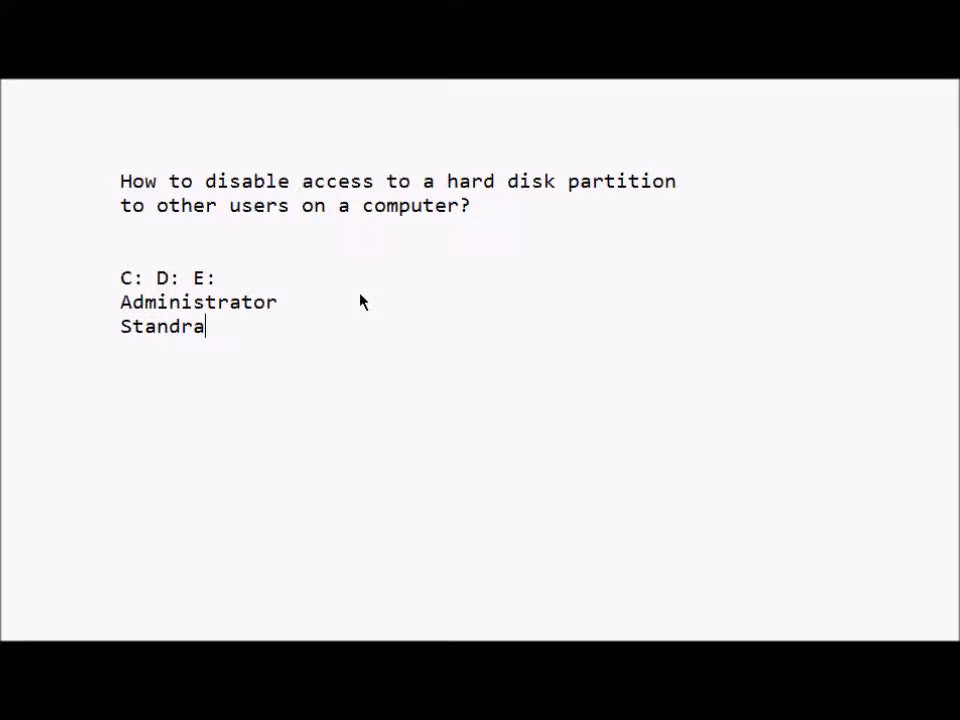
key(BackSpace)
key(BackSpace)
text(ard USer)
key(BackSpace)
key(BackSpace)
key(BackSpace)
text(ser)
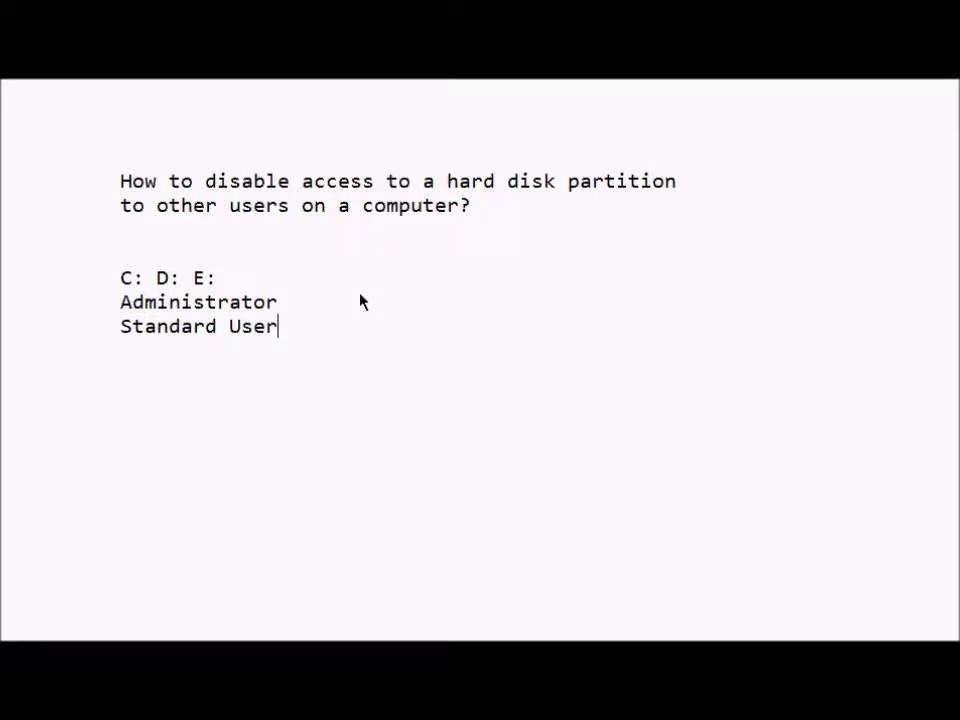
click(259, 280)
key(Return)
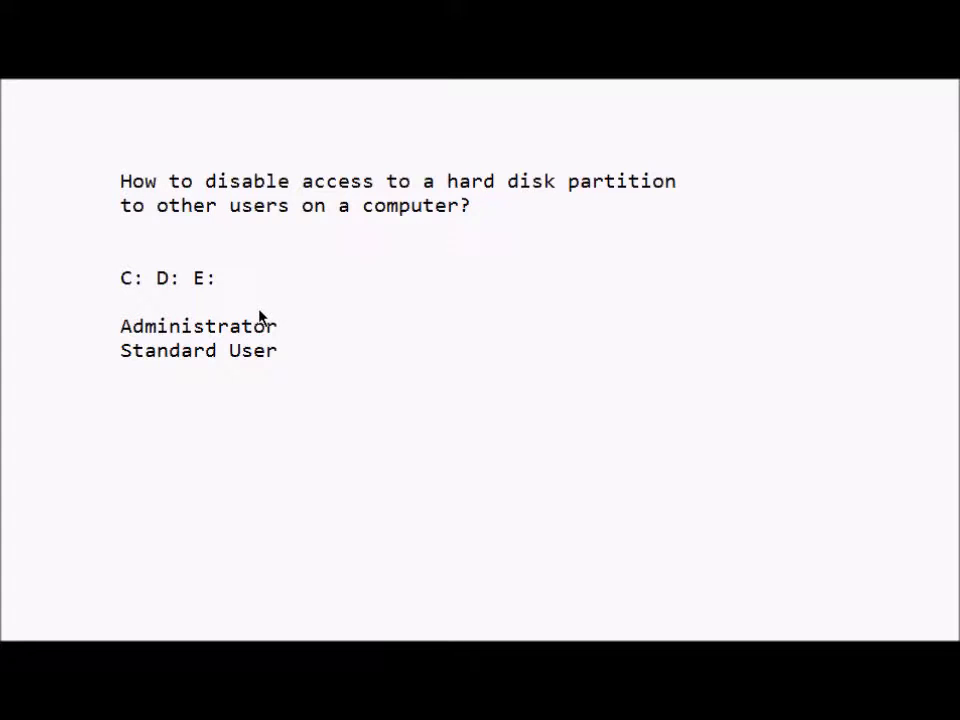
Step: Highlight the "Administrator" line and the "Standard User" line in turn to point out the two account types
double_click(270, 326)
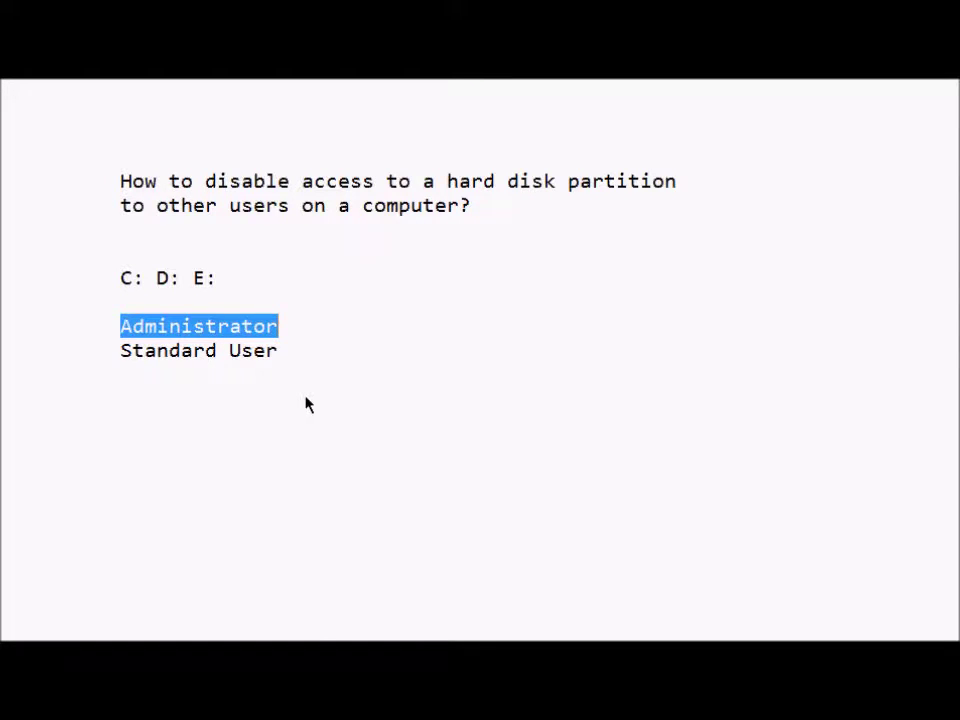
drag(163, 356, 327, 361)
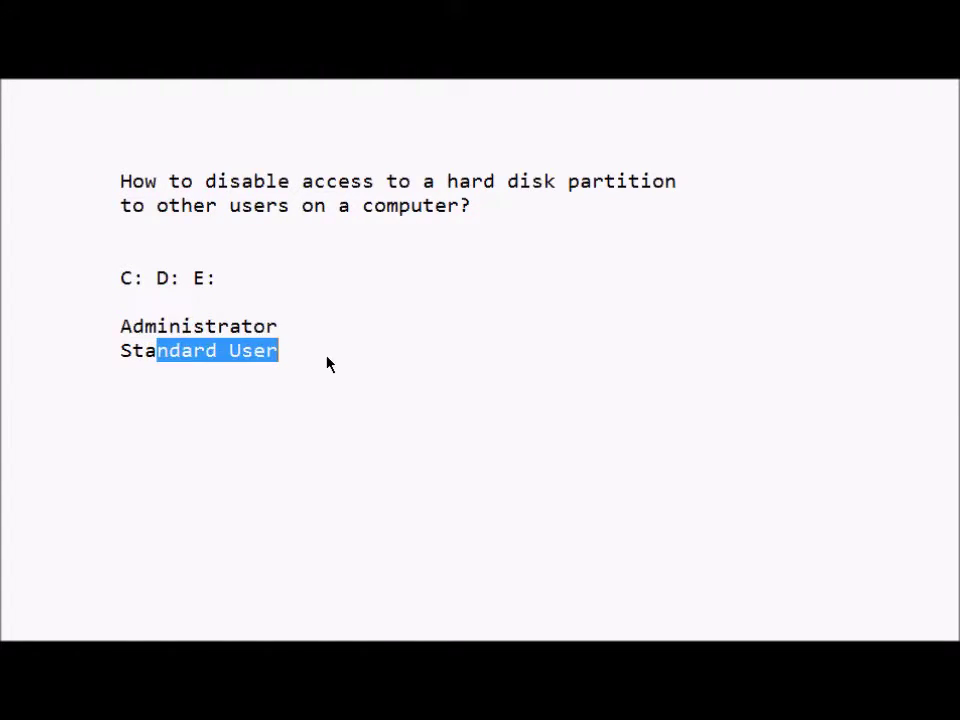
click(327, 357)
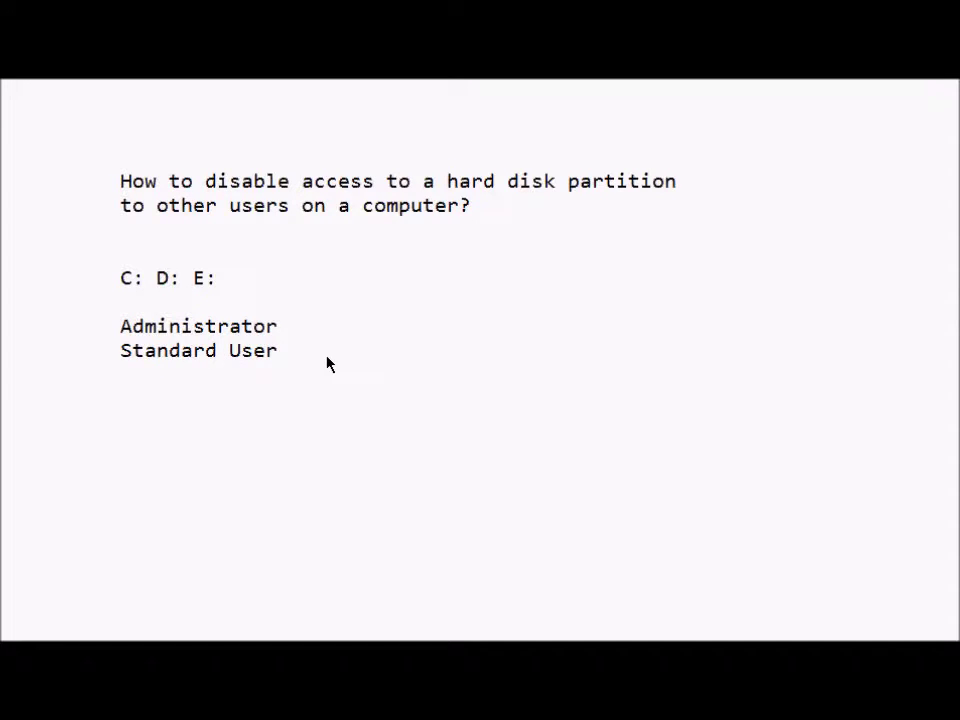
drag(327, 357, 120, 369)
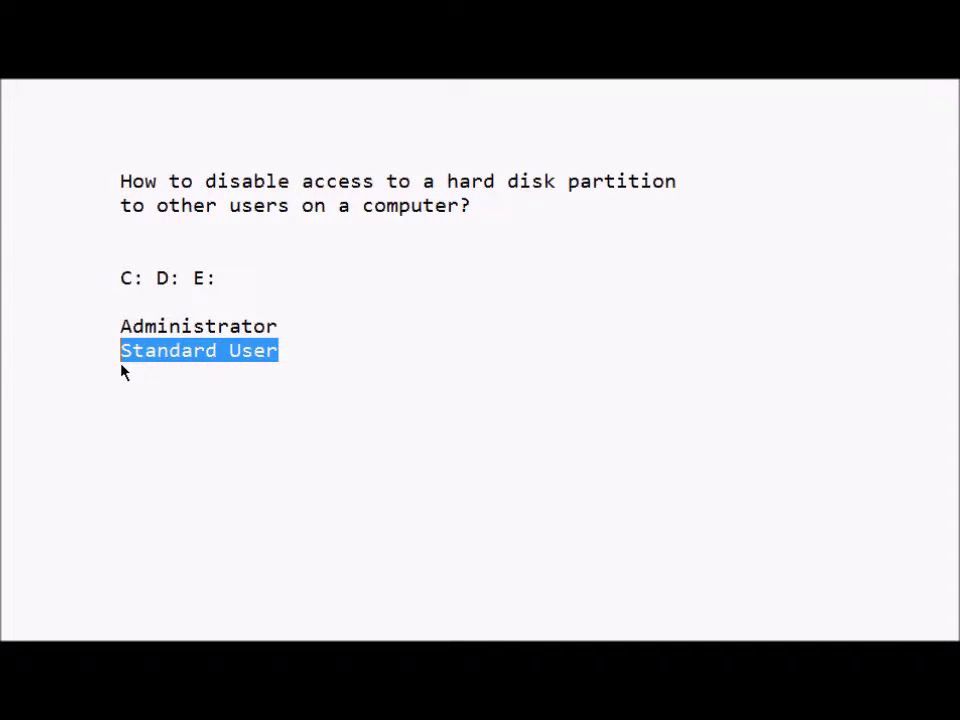
Step: Replace the drive letter E with F in the drive list, and highlight "Standard User" and "F:" in turn
drag(194, 281, 226, 287)
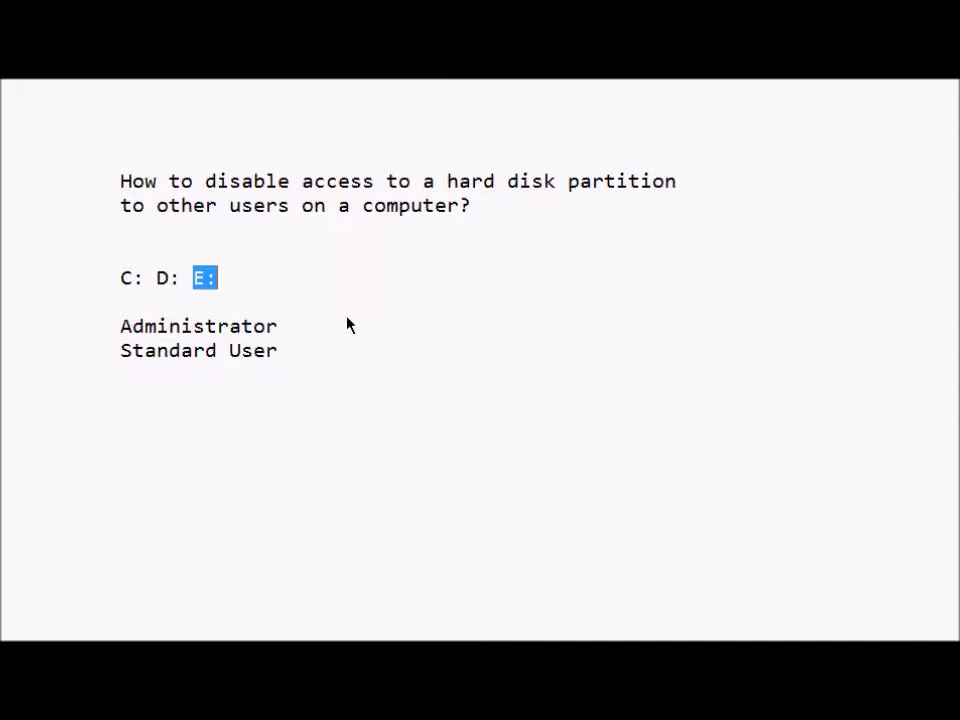
click(213, 285)
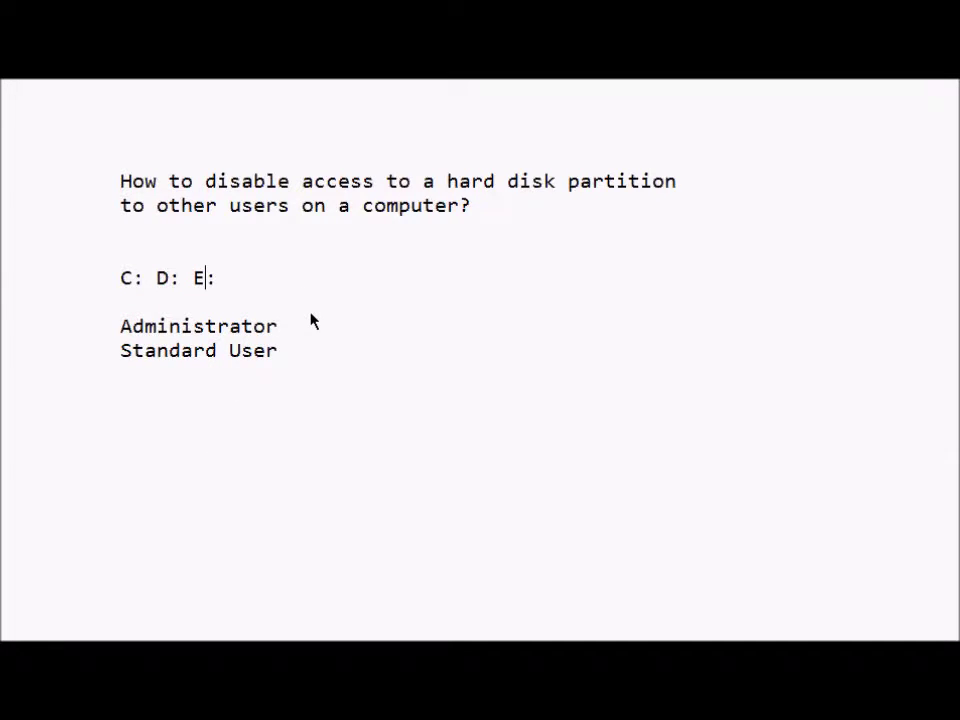
key(BackSpace)
text(F)
drag(122, 354, 321, 357)
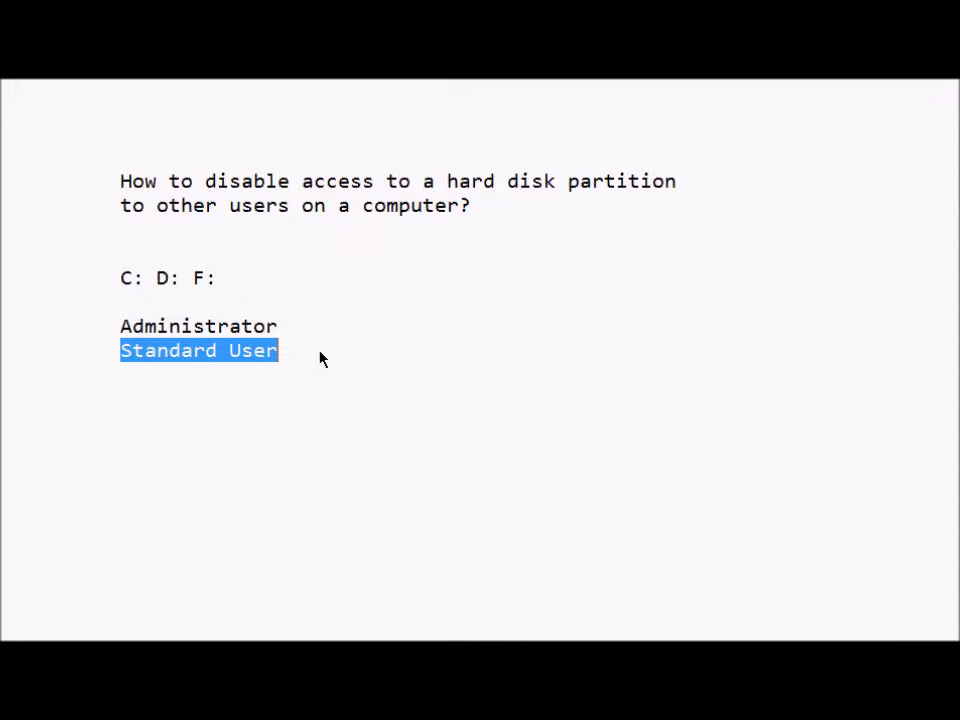
drag(193, 279, 226, 284)
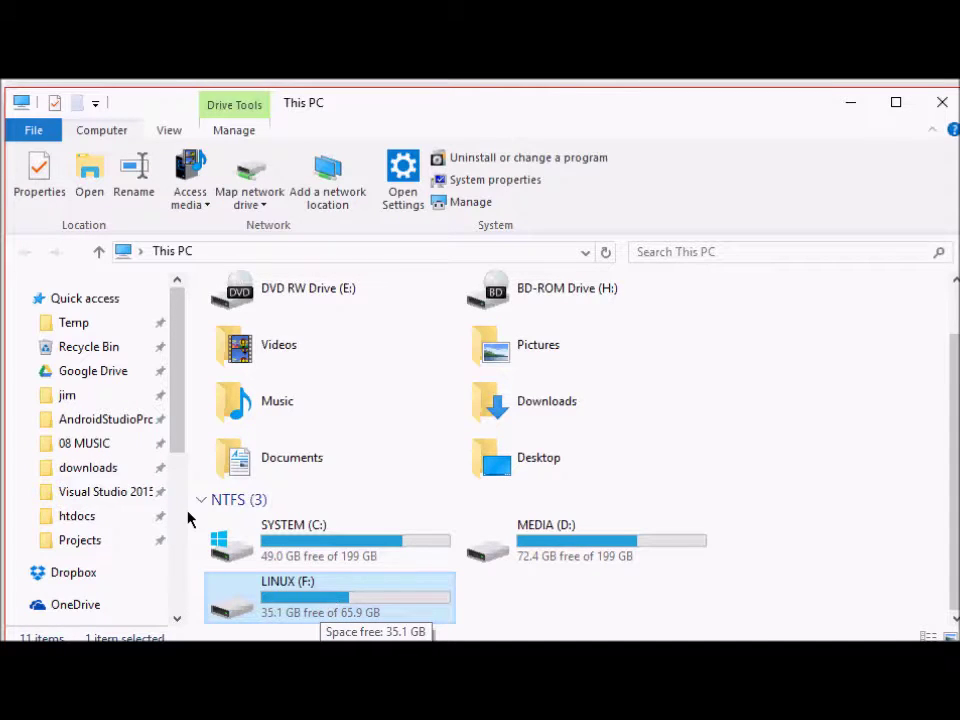
Step: Open the security properties of the LINUX (F:) drive in File Explorer
right_click(300, 600)
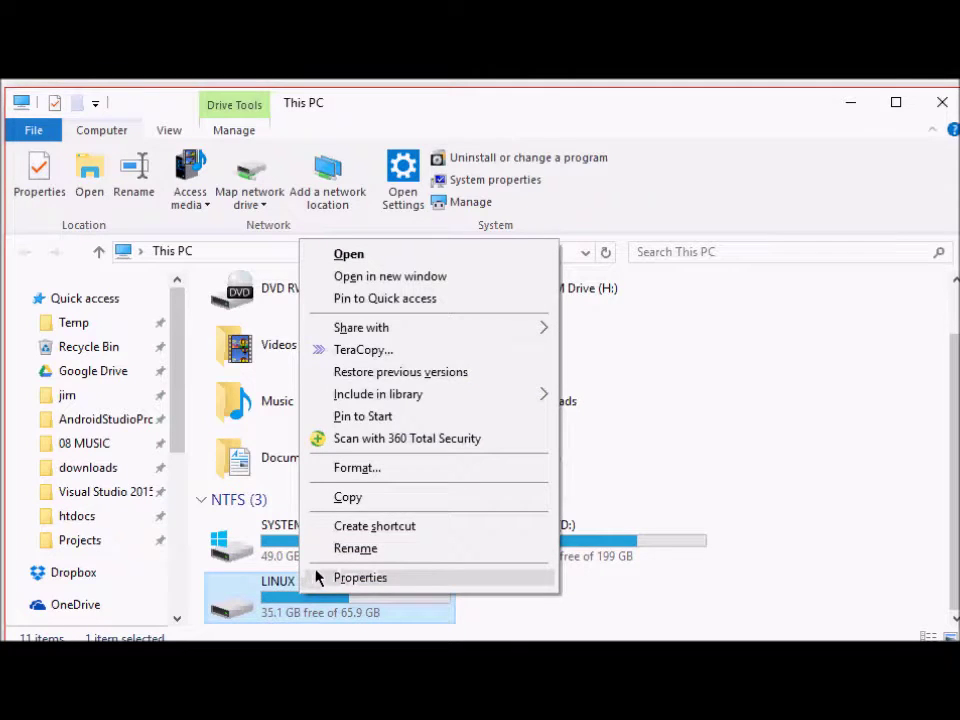
click(350, 578)
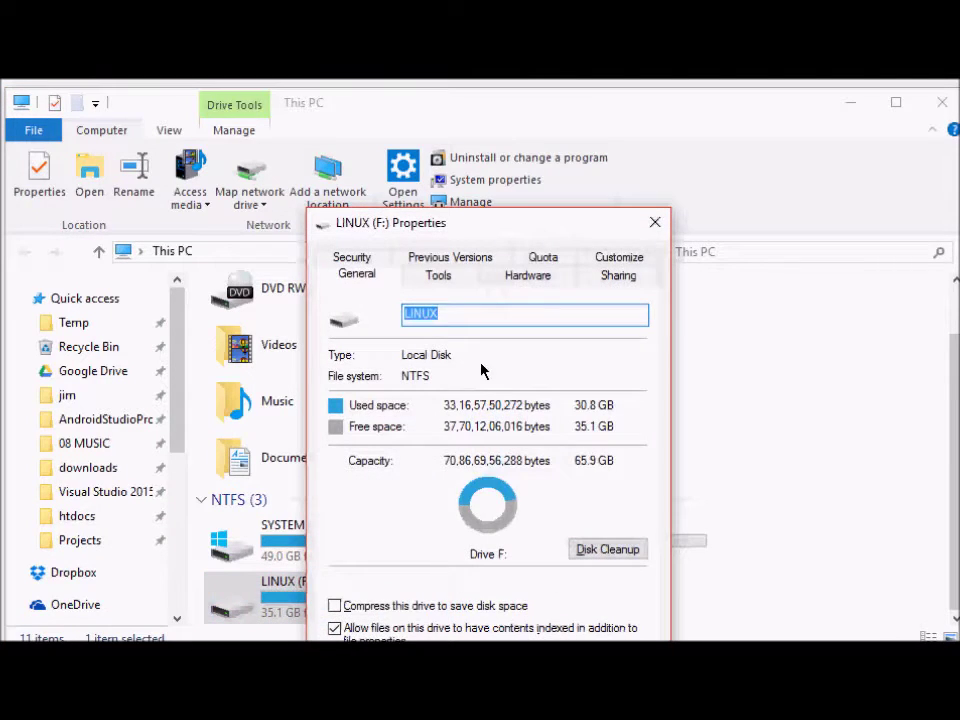
drag(446, 228, 527, 141)
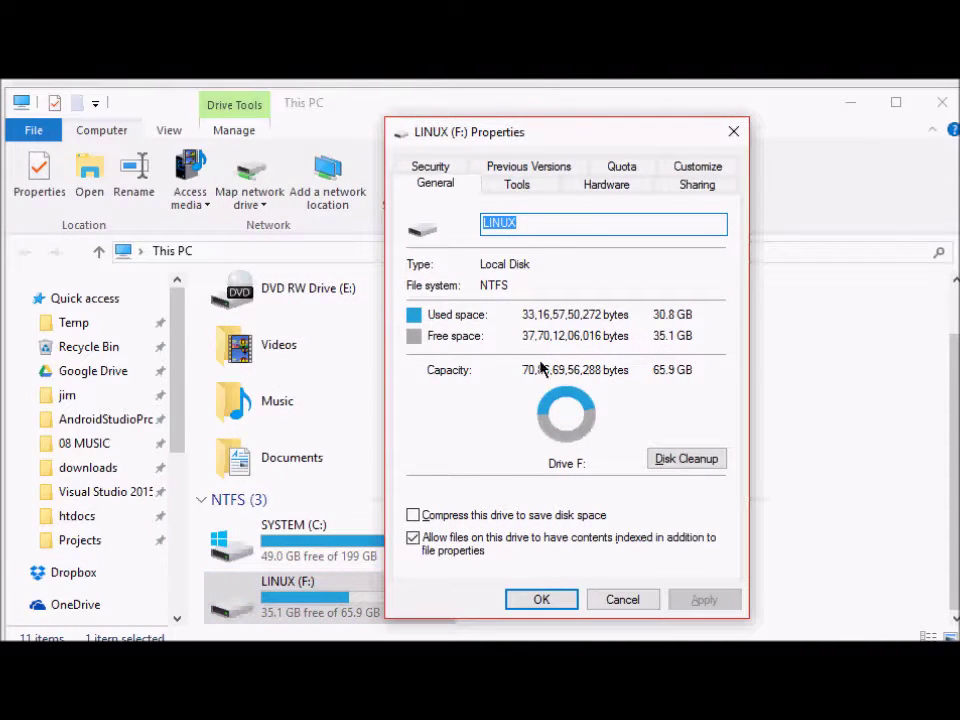
click(432, 168)
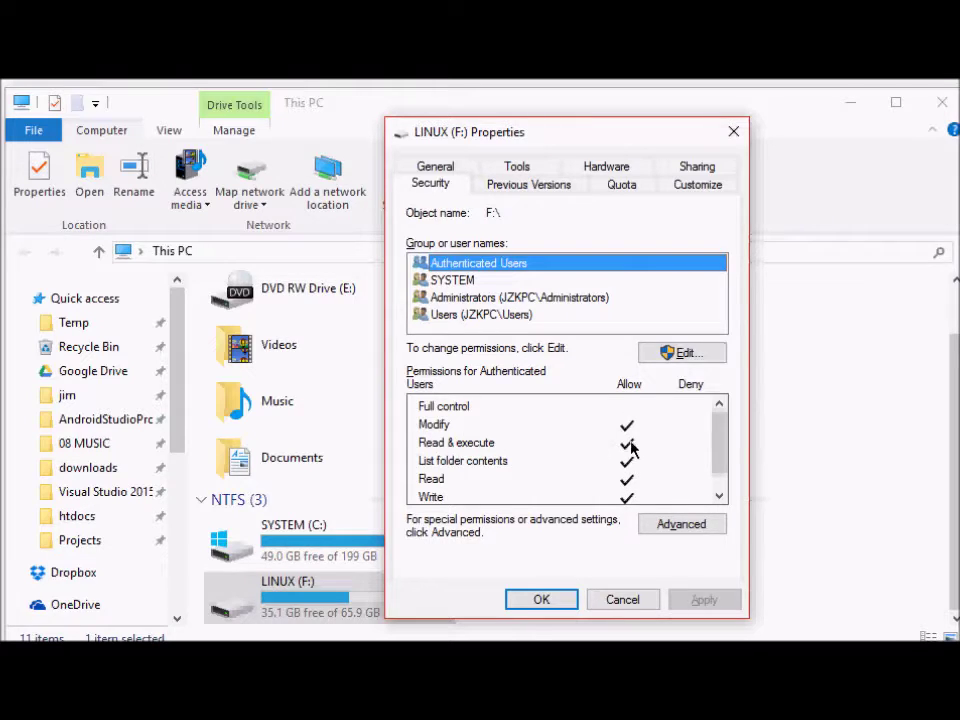
Step: Examine the LINUX (F:) permissions of the Authenticated Users, SYSTEM, Administrators and Users groups
click(723, 480)
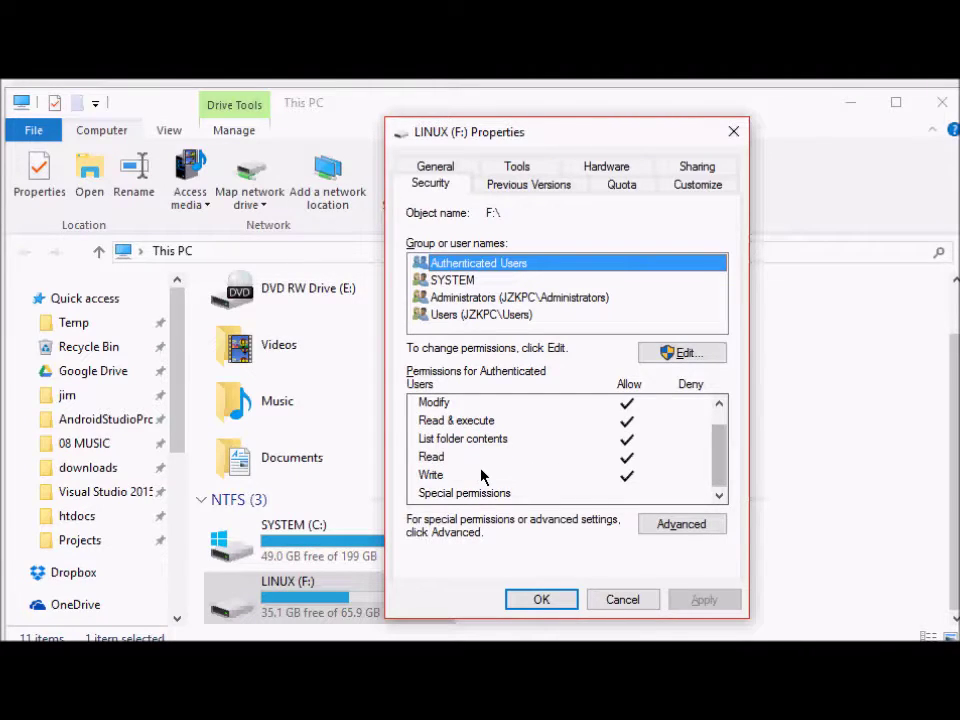
click(466, 282)
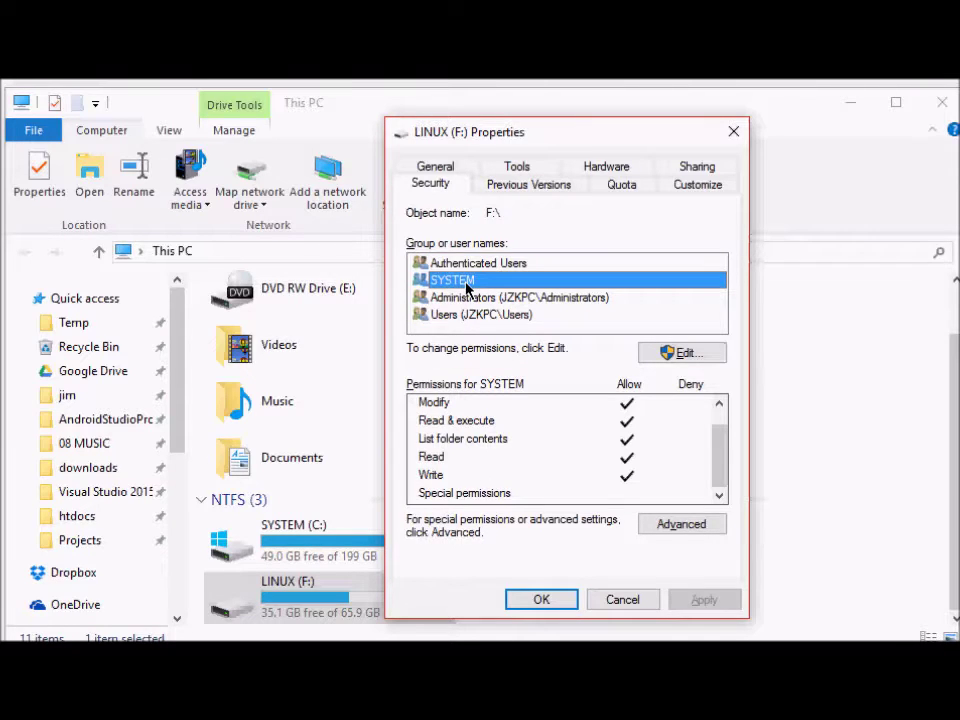
click(471, 302)
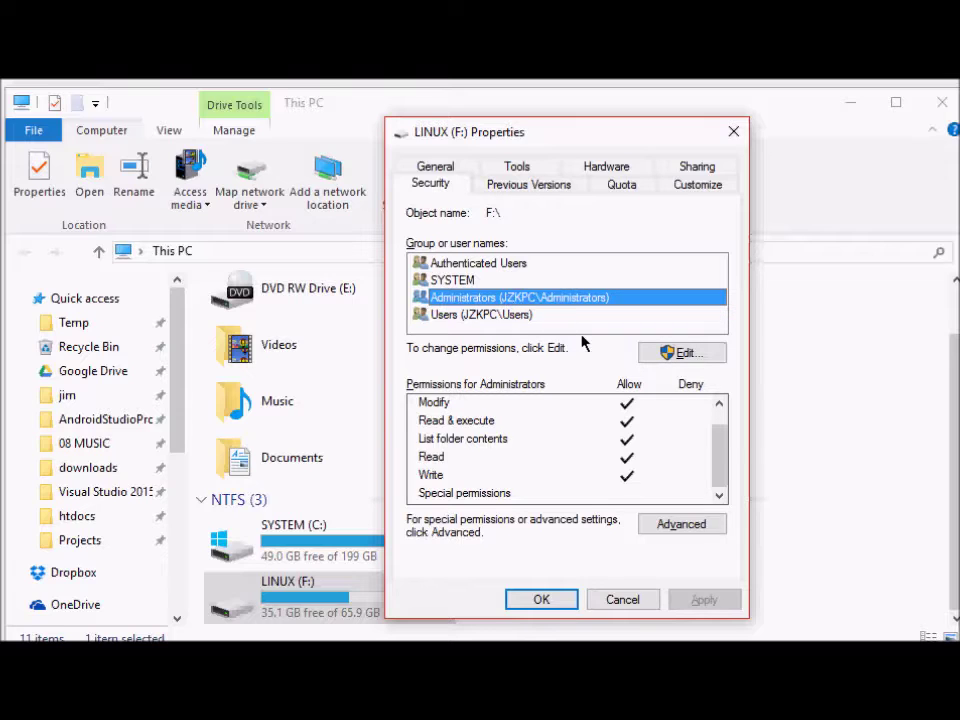
scroll(624, 472, up, 1)
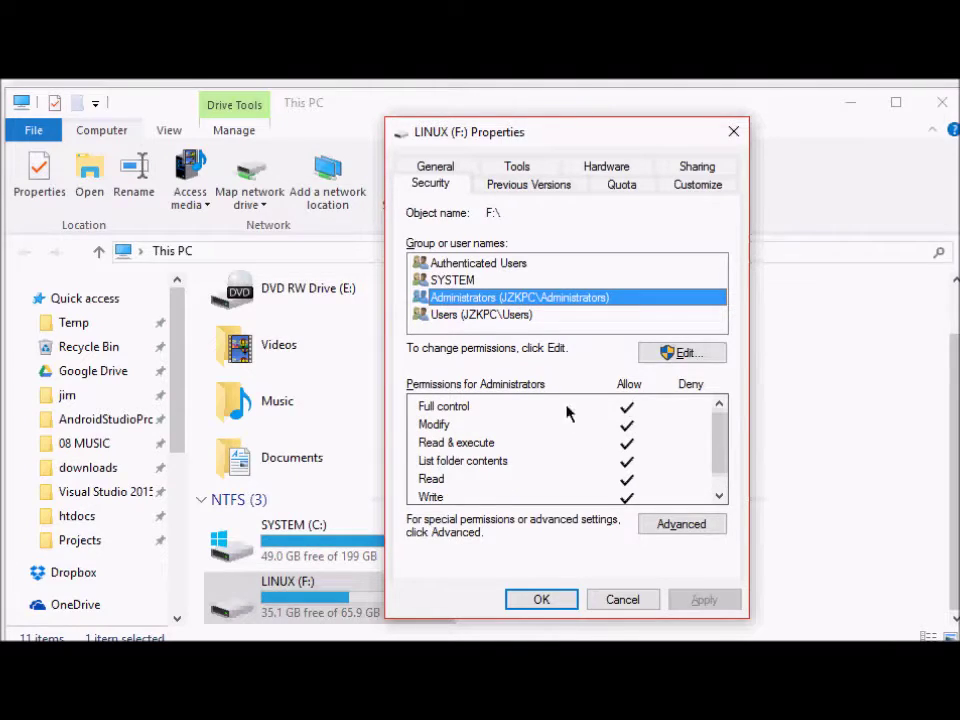
click(465, 315)
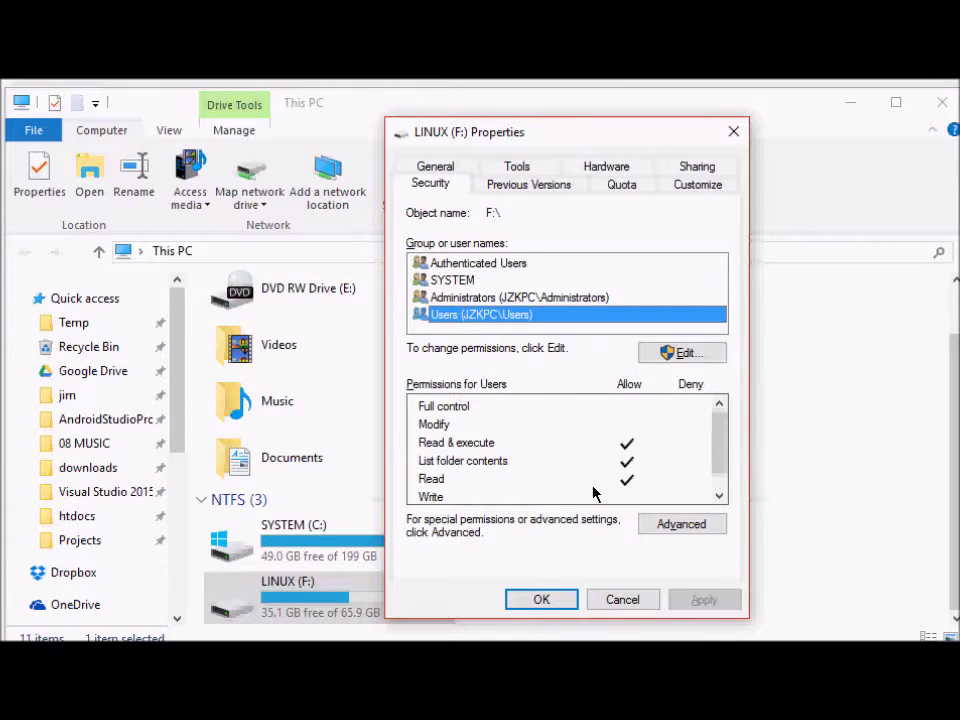
scroll(506, 496, down, 1)
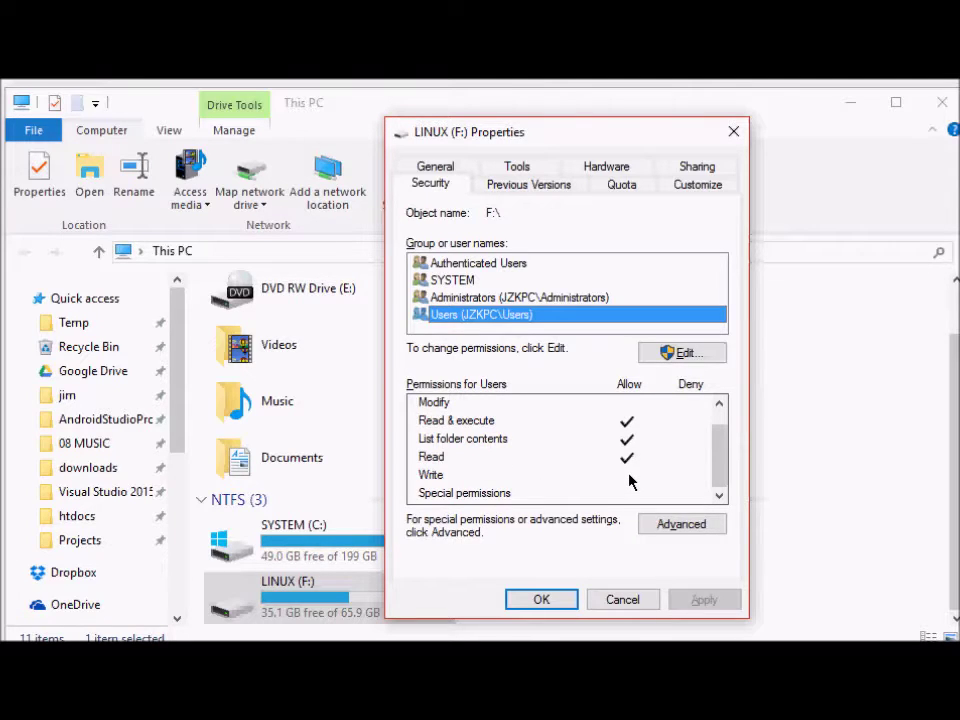
scroll(629, 481, up, 1)
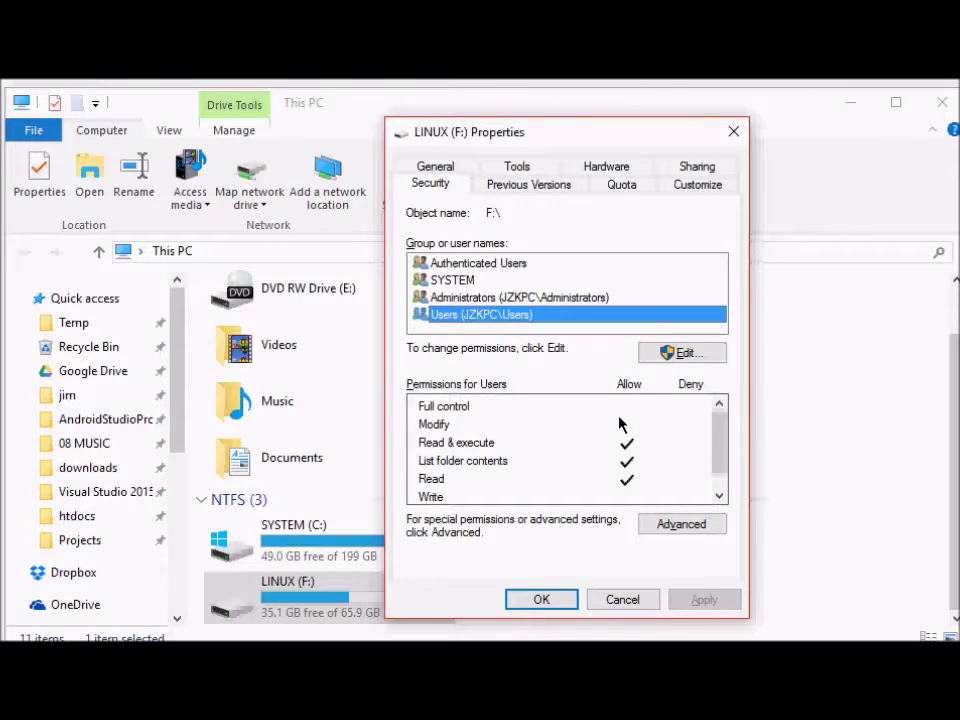
click(454, 304)
click(455, 315)
click(672, 351)
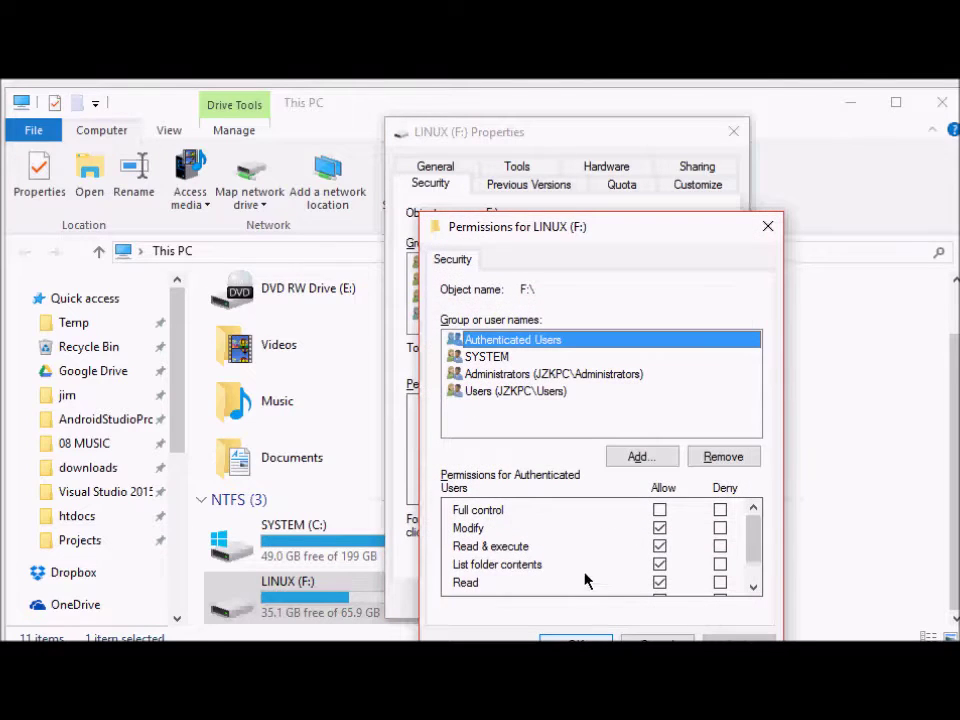
click(526, 393)
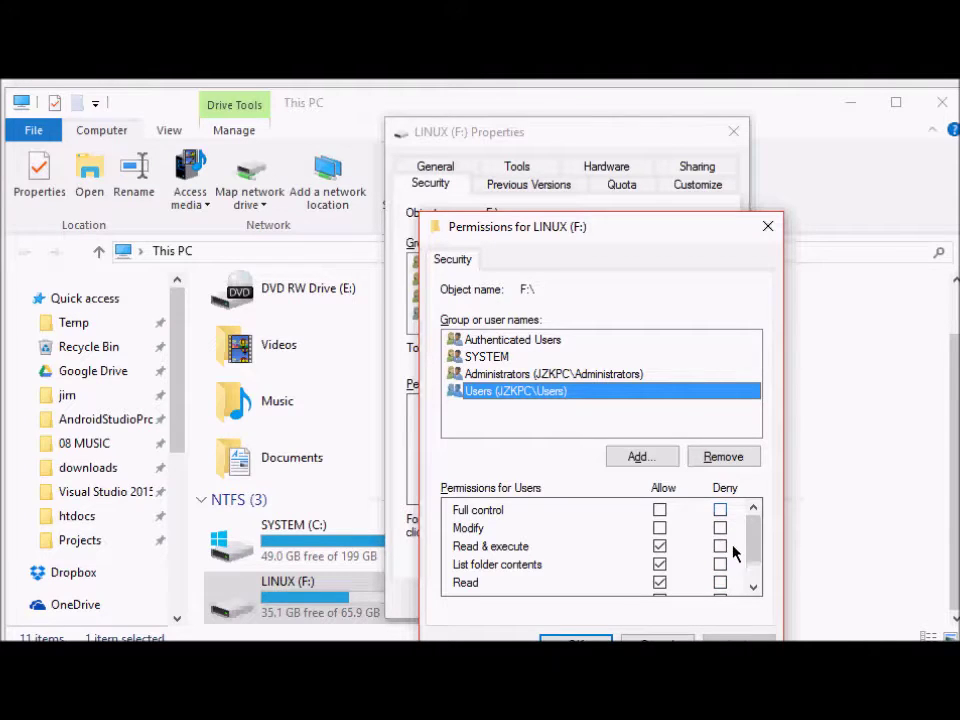
click(753, 576)
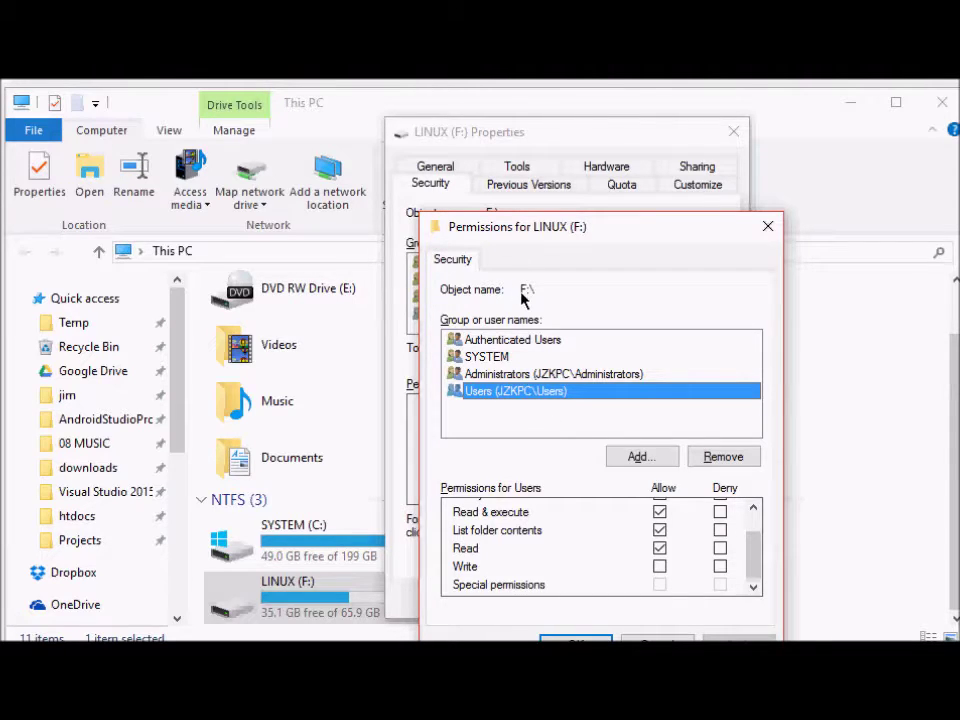
key(Escape)
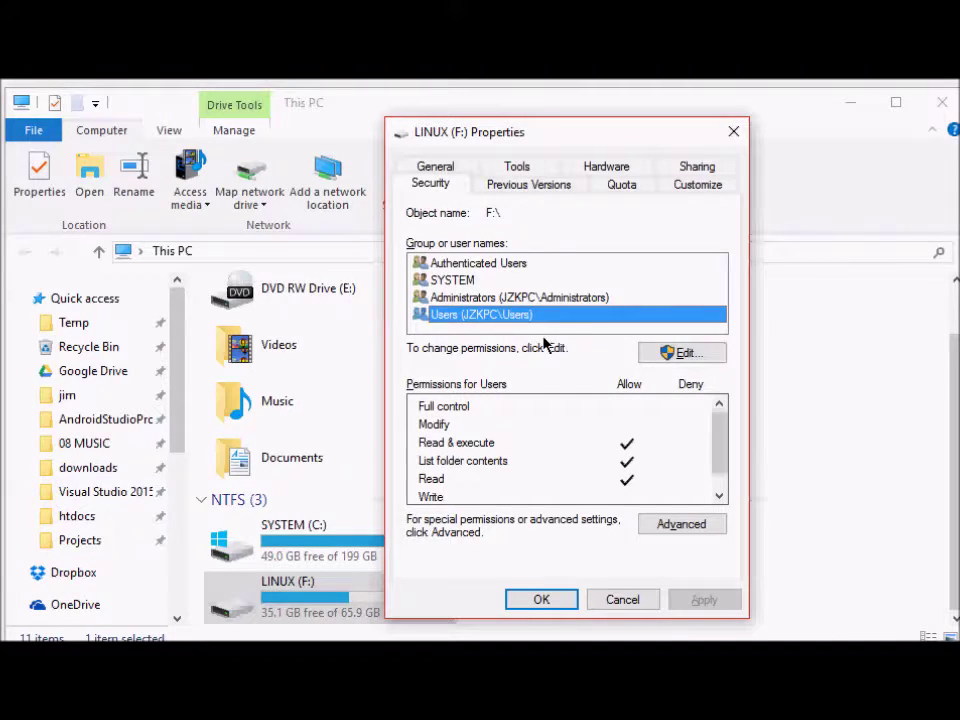
Step: Edit the LINUX (F:) permissions and add the user Tango to the group or user names, checking the name before accepting it
click(685, 355)
drag(519, 230, 430, 200)
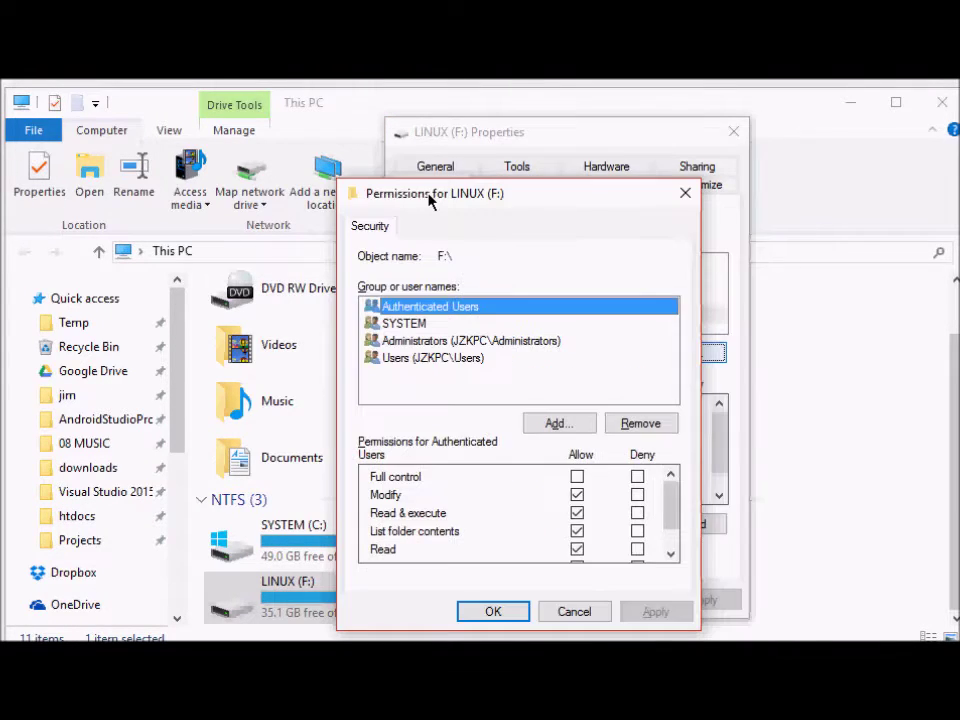
drag(490, 222, 622, 245)
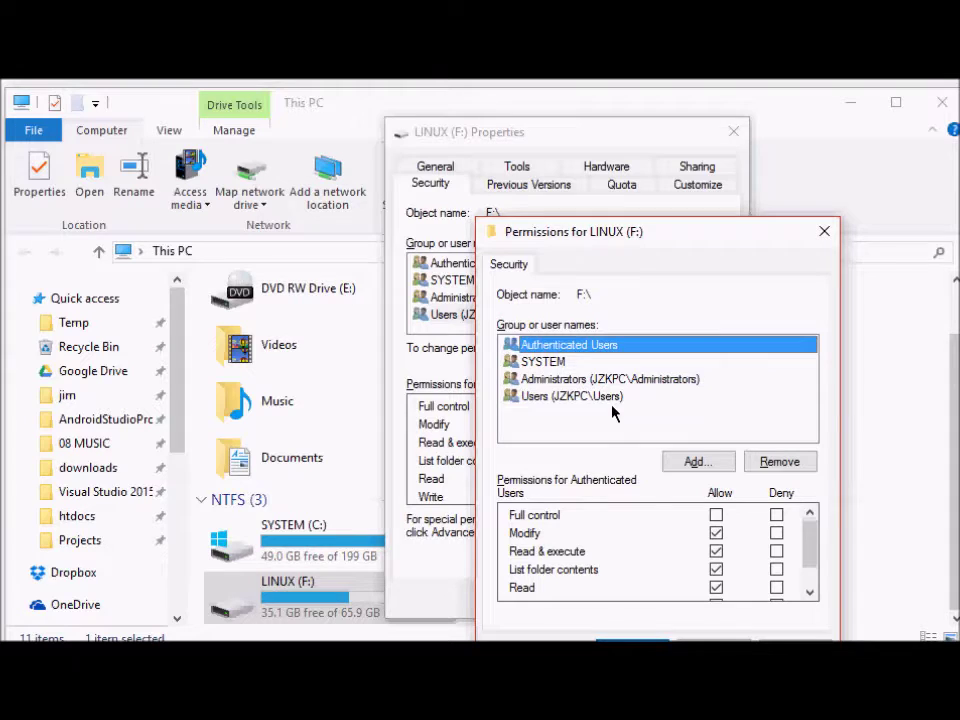
click(690, 468)
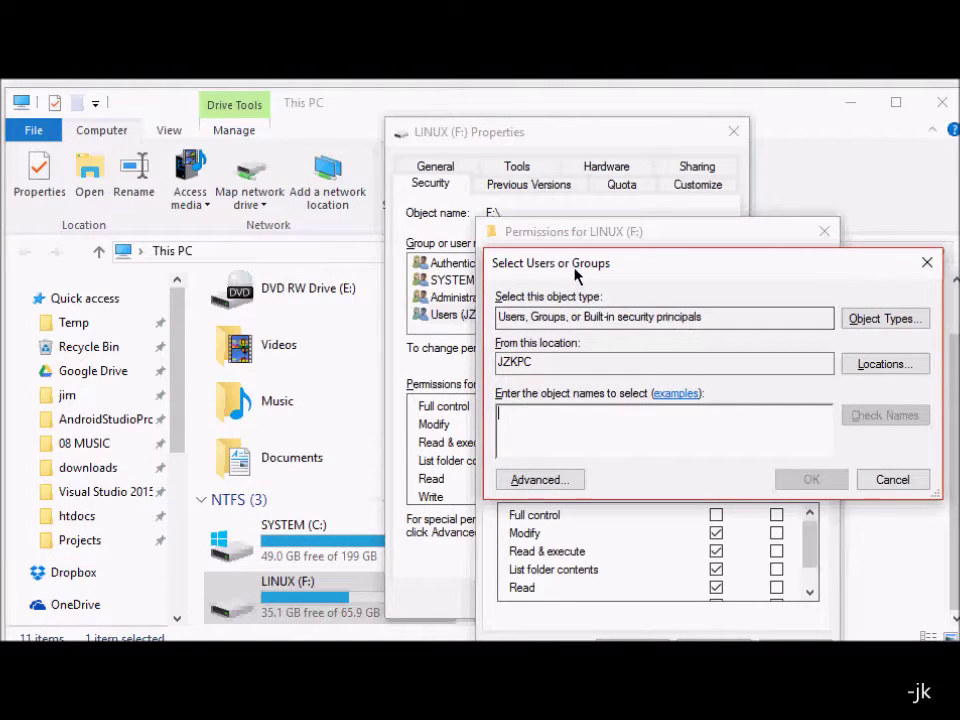
drag(577, 274, 607, 298)
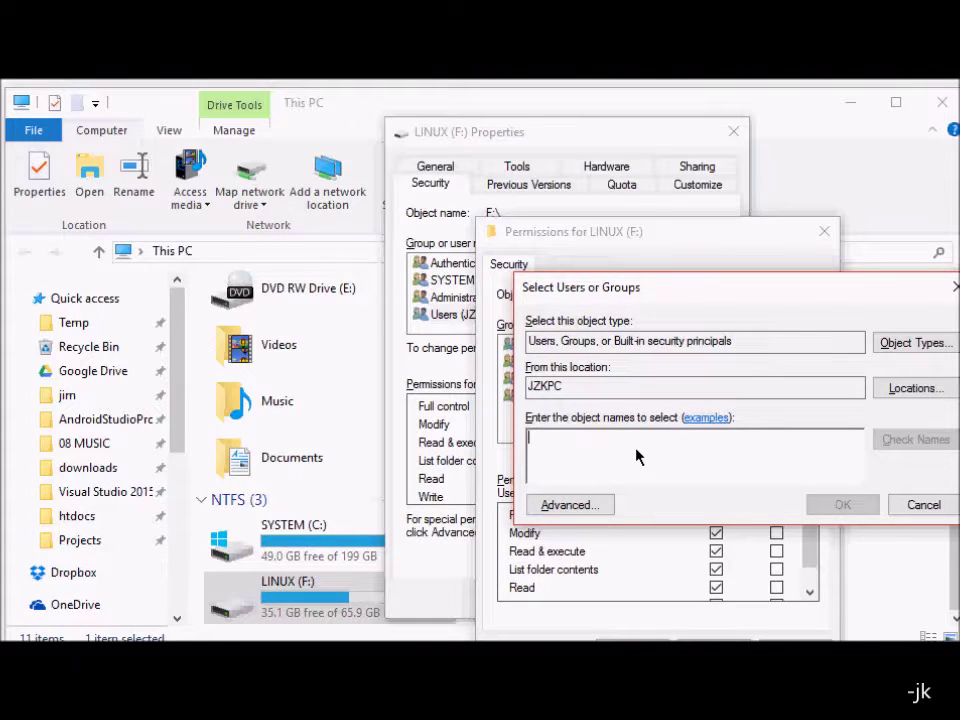
text(Ta)
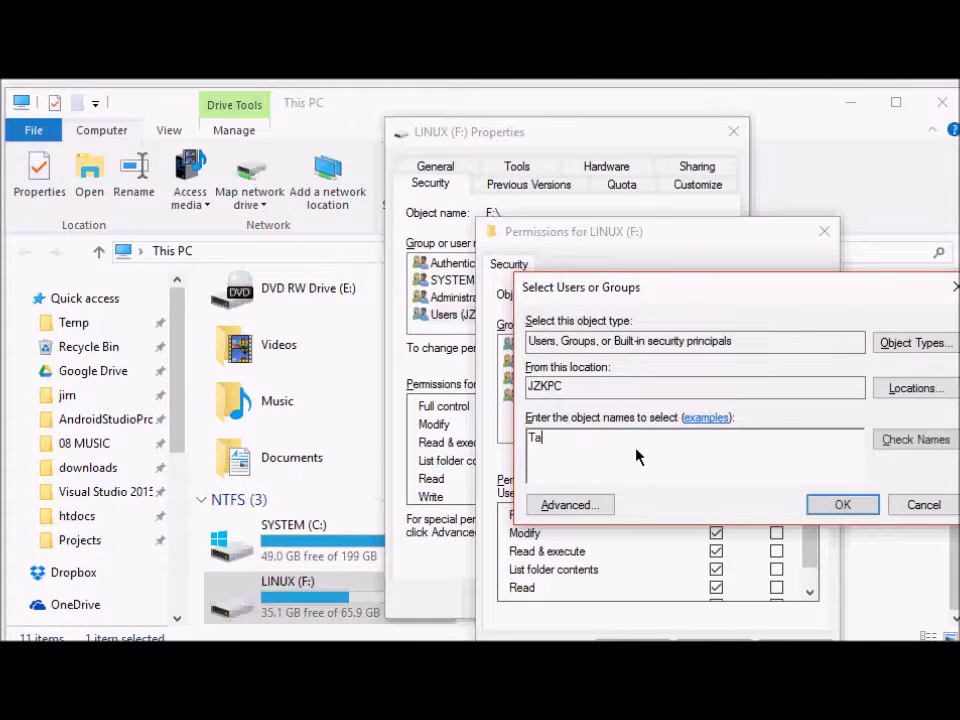
text(ngo)
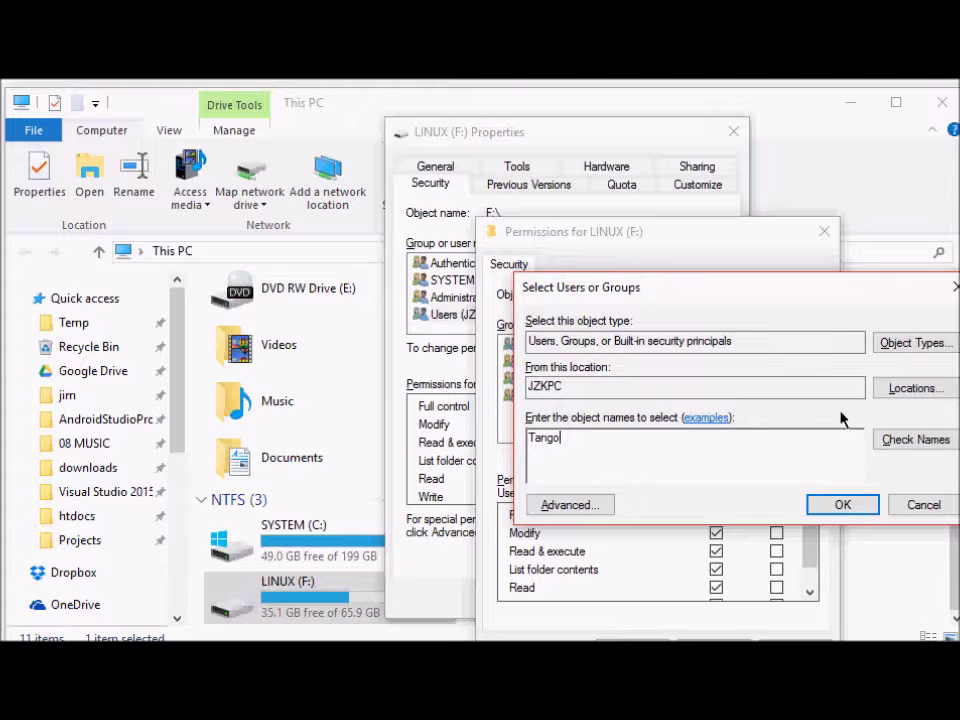
click(896, 447)
drag(583, 461, 508, 445)
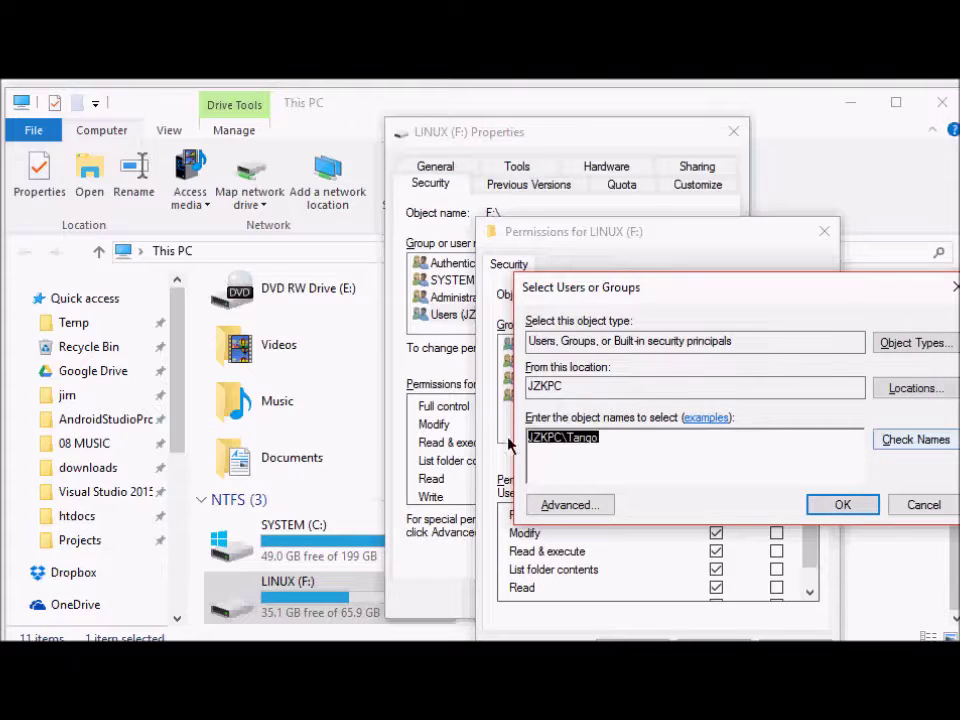
click(842, 506)
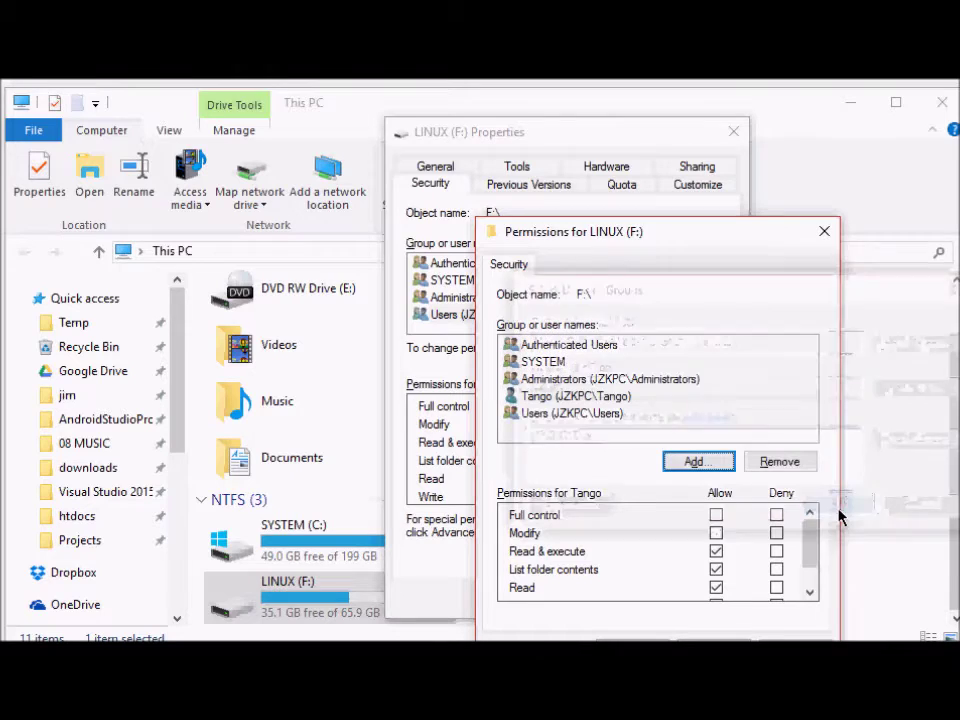
Step: Deny Tango Full control of LINUX (F:), apply the change and accept setting the deny entry
click(589, 398)
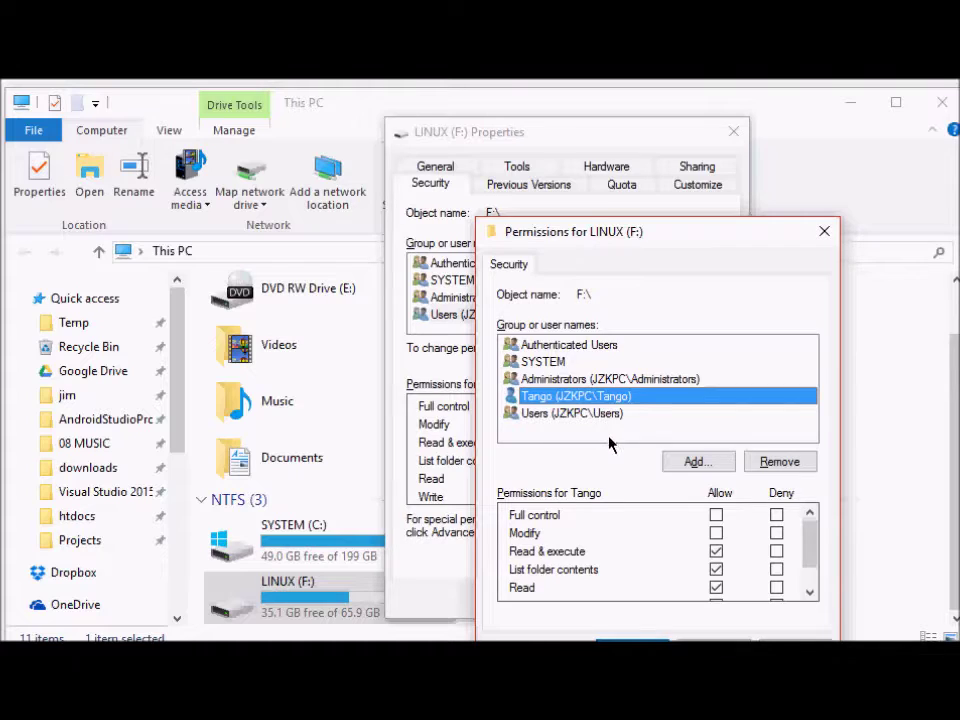
click(777, 515)
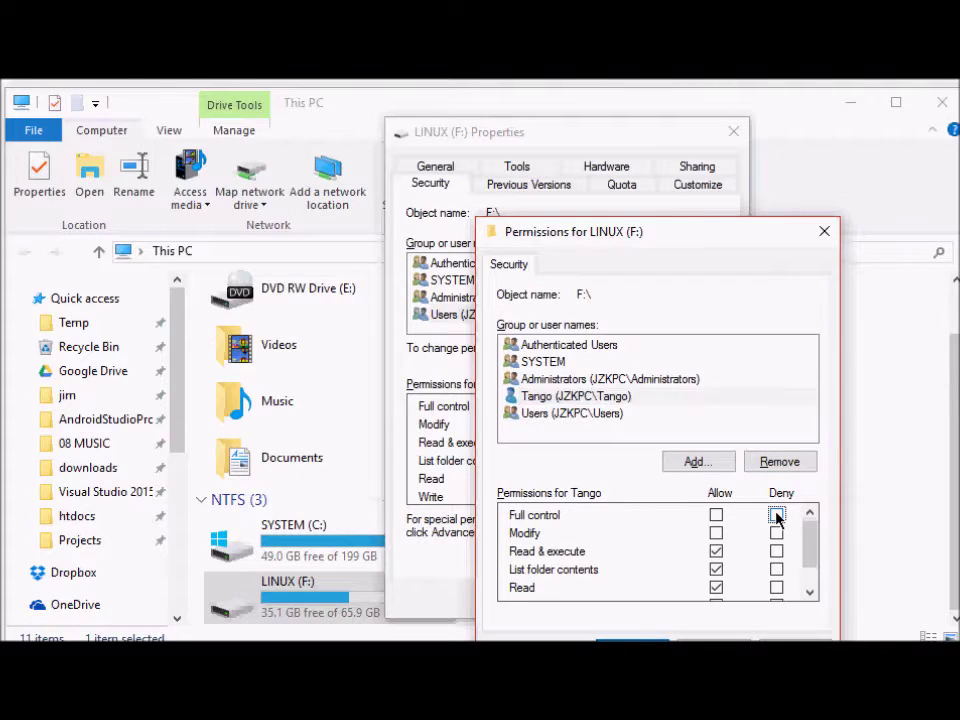
mouse_move(810, 561)
mouse_down()
mouse_move(814, 583)
mouse_move(810, 536)
mouse_up()
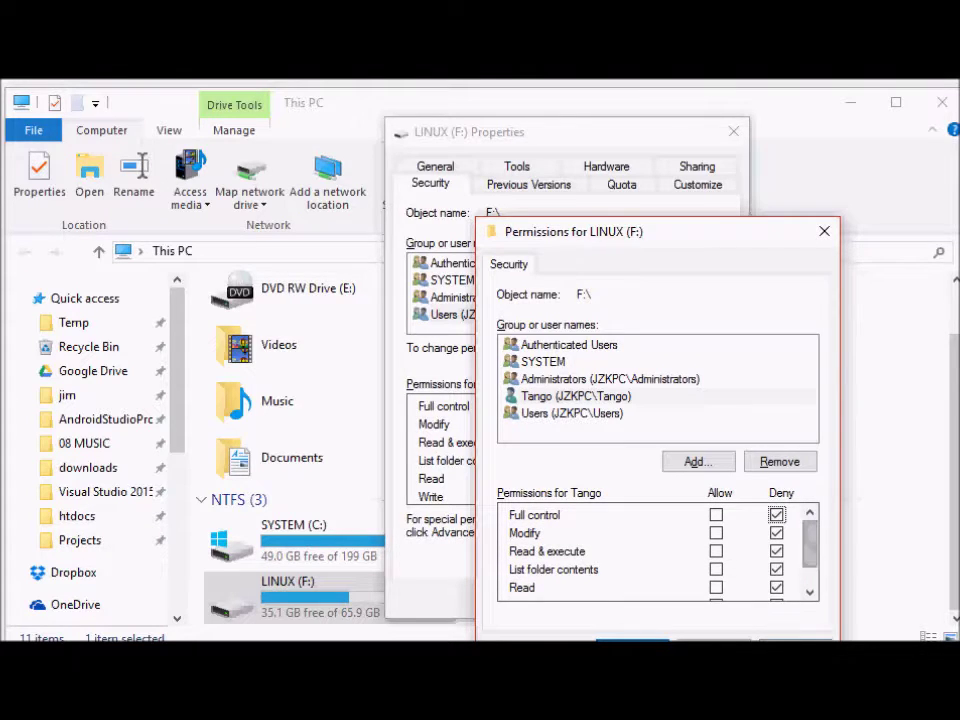
key(Return)
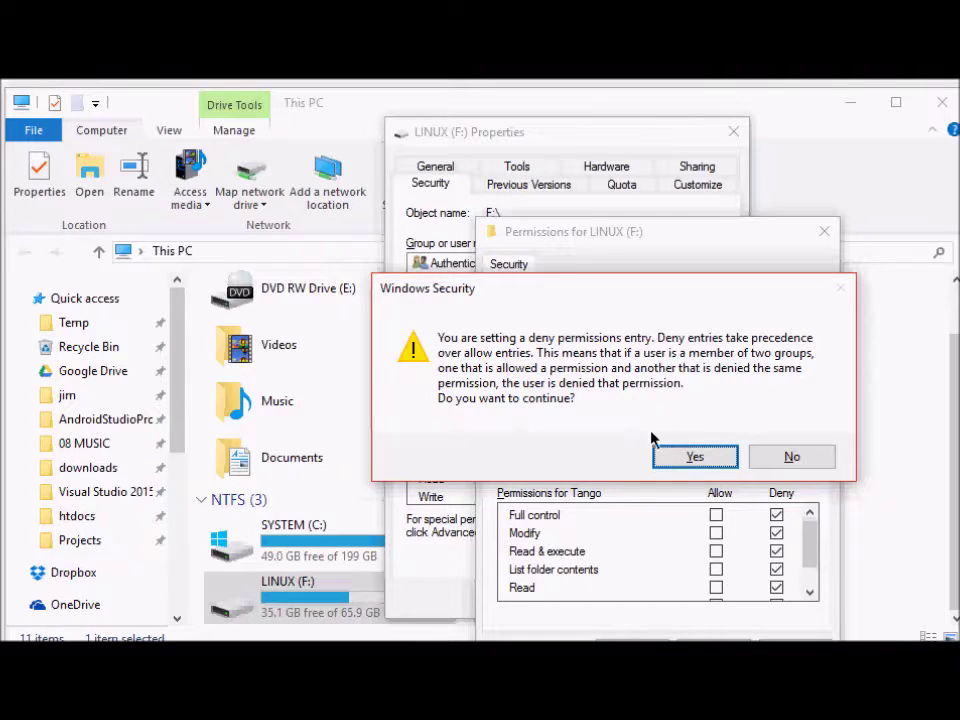
click(720, 460)
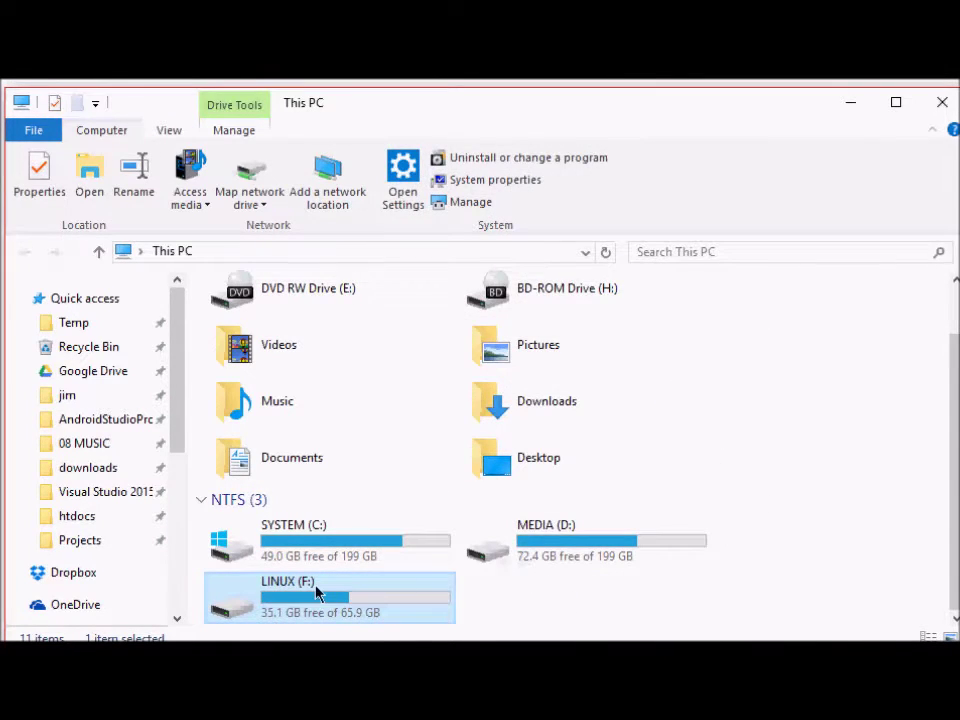
Step: Open the LINUX (F:) drive from the administrator account to check its access, and return to This PC
double_click(295, 604)
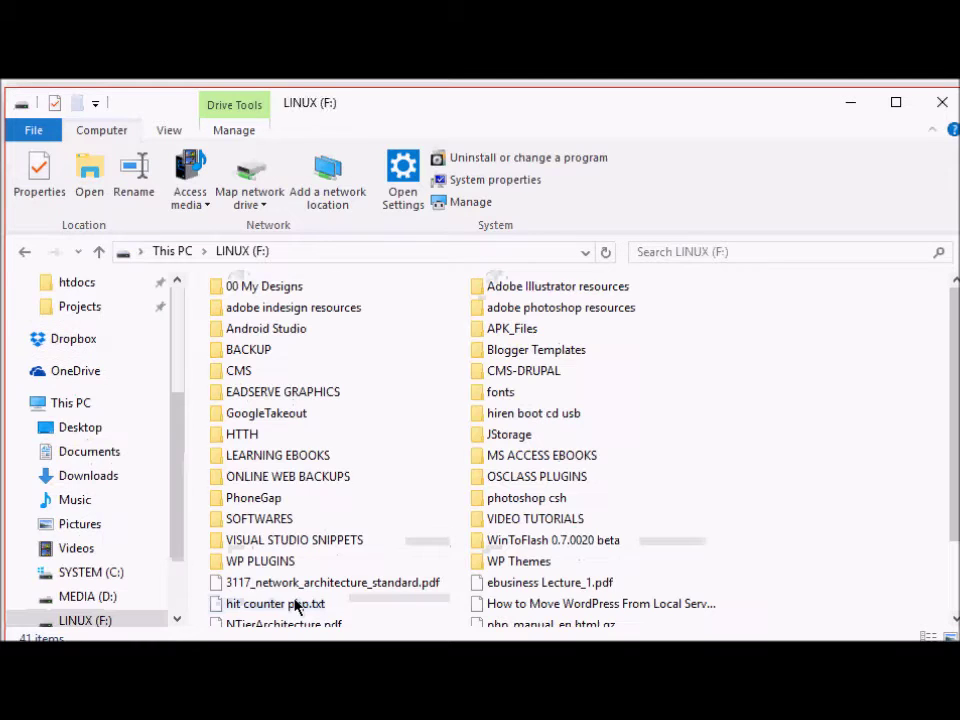
click(165, 253)
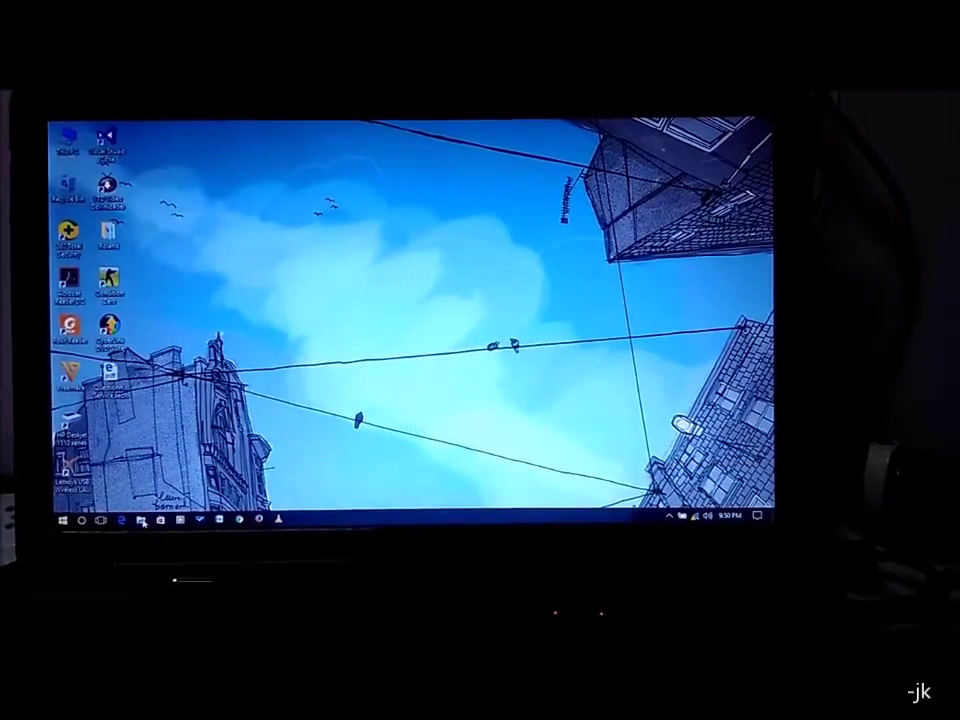
Step: In the Tango account, open File Explorer, try to open the LINUX (F:) drive, and dismiss the message
click(141, 518)
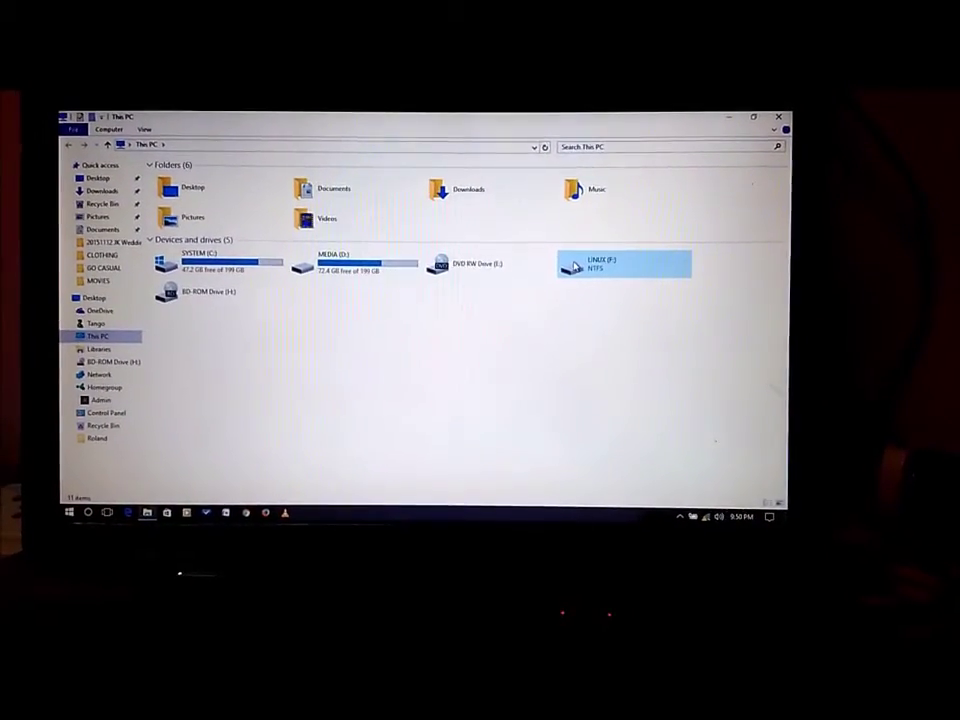
click(470, 265)
click(386, 276)
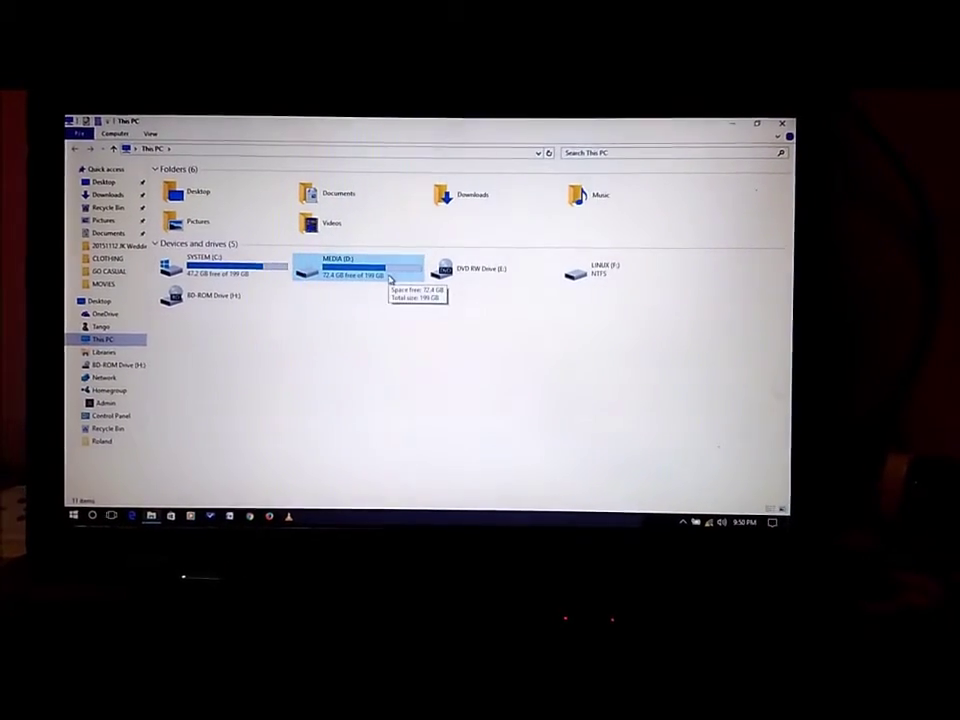
click(567, 272)
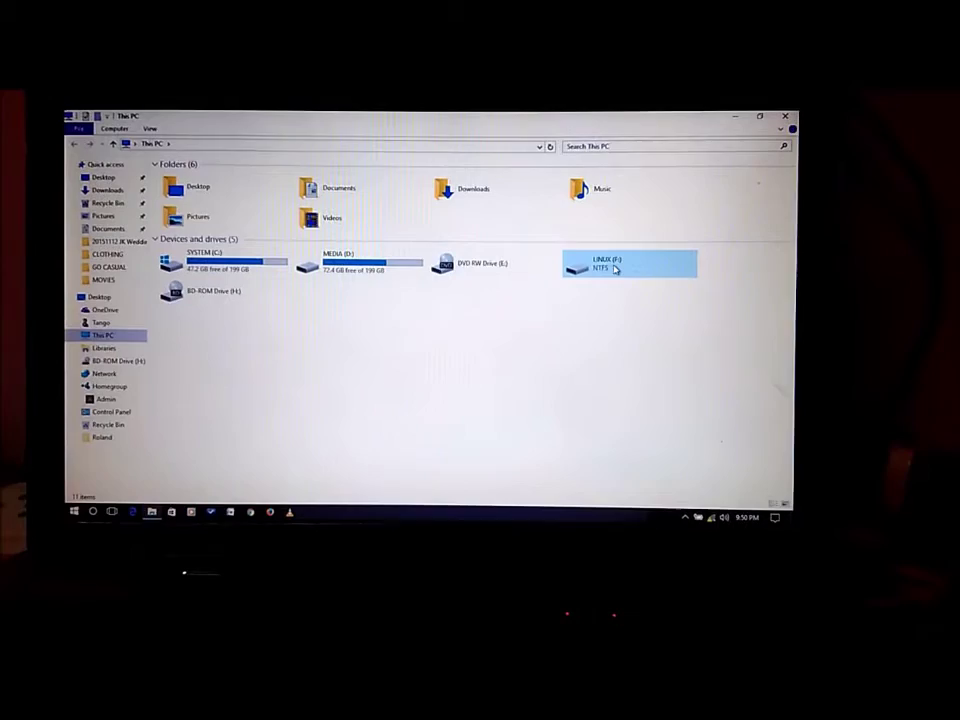
click(600, 266)
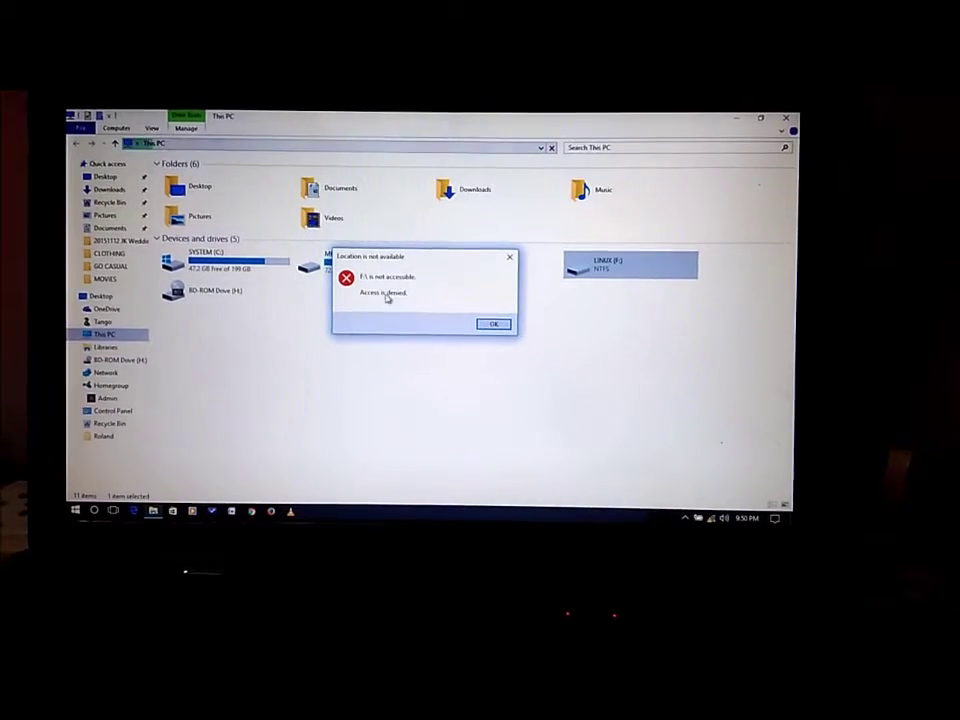
click(484, 325)
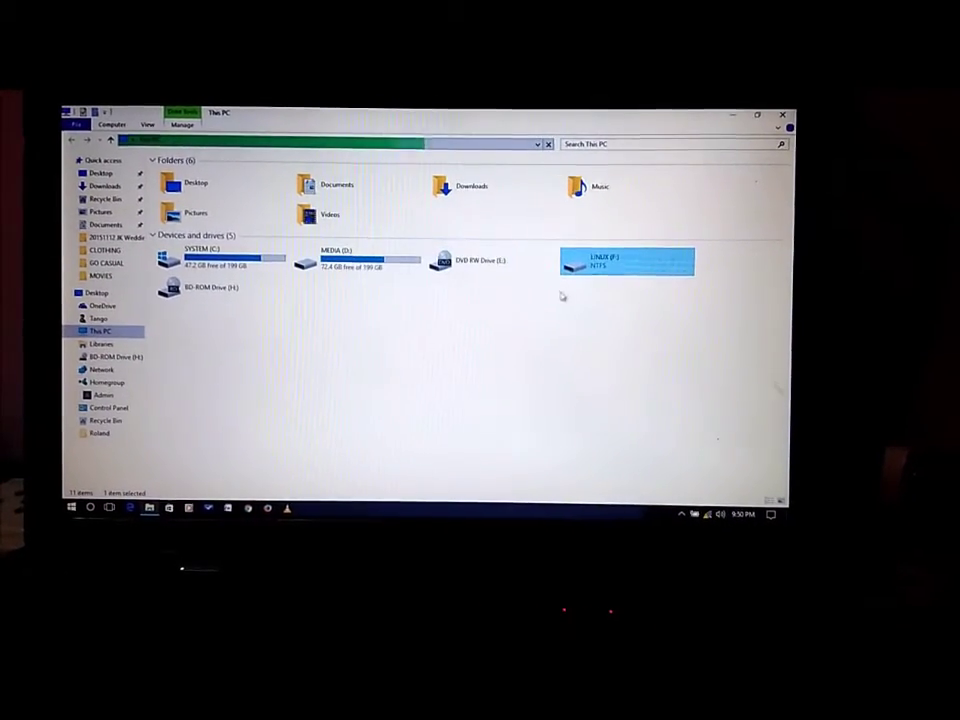
Step: Open the advanced security settings of the LINUX (F:) drive from the Tango account
right_click(574, 270)
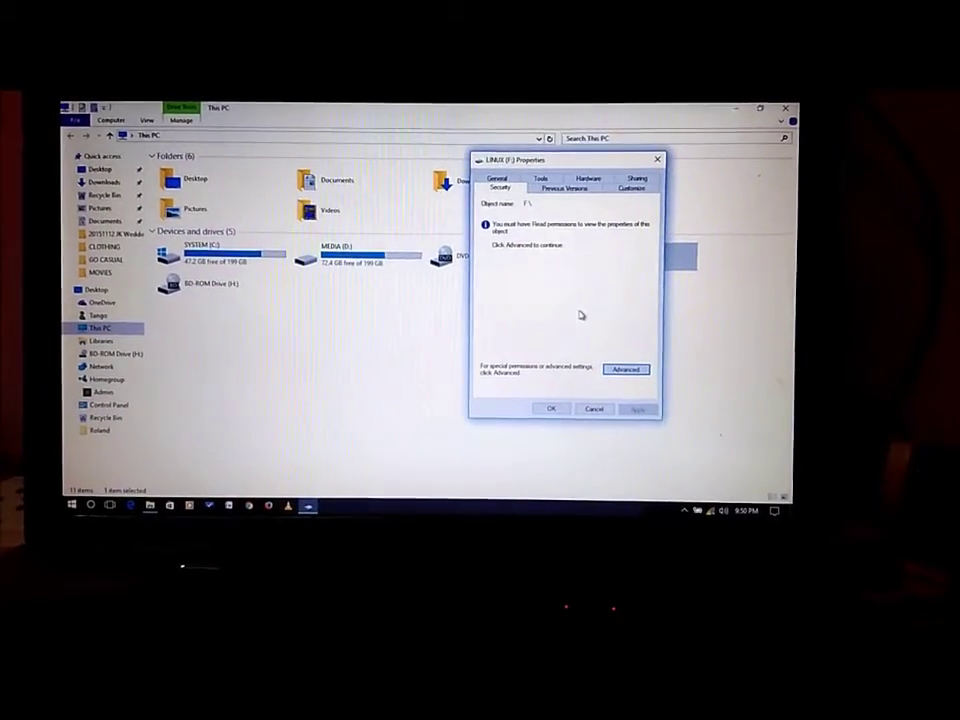
click(622, 367)
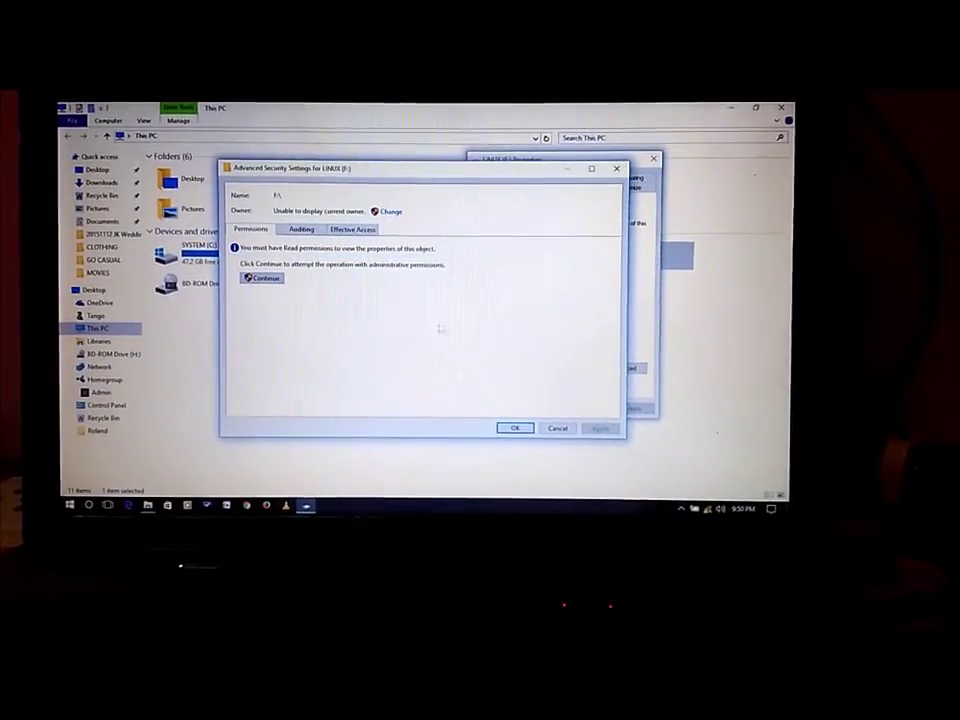